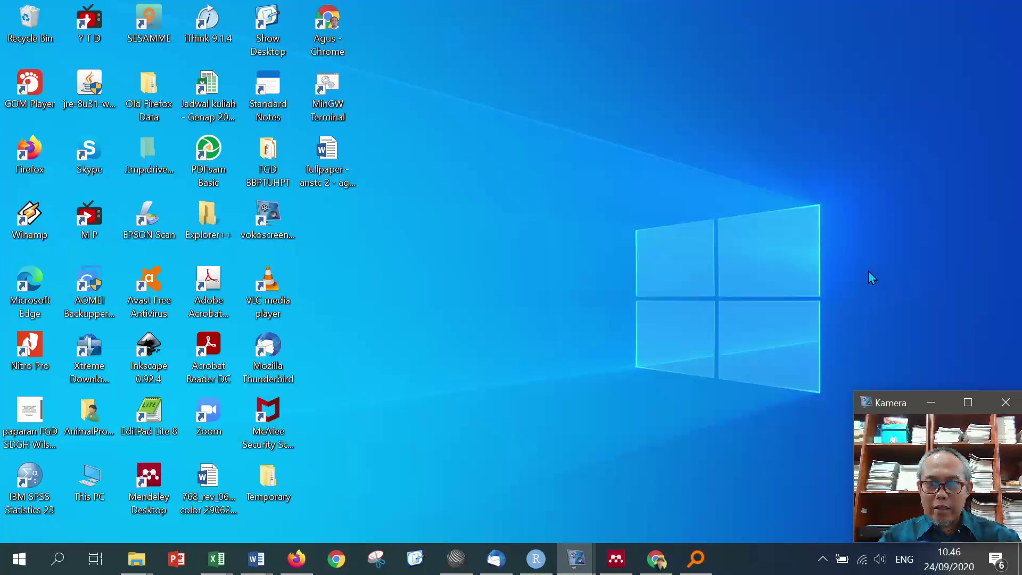
# Switch to Mendeley Desktop and view the Web Importer installation page through its Install Web Importer command.
pyautogui.click(615, 567)
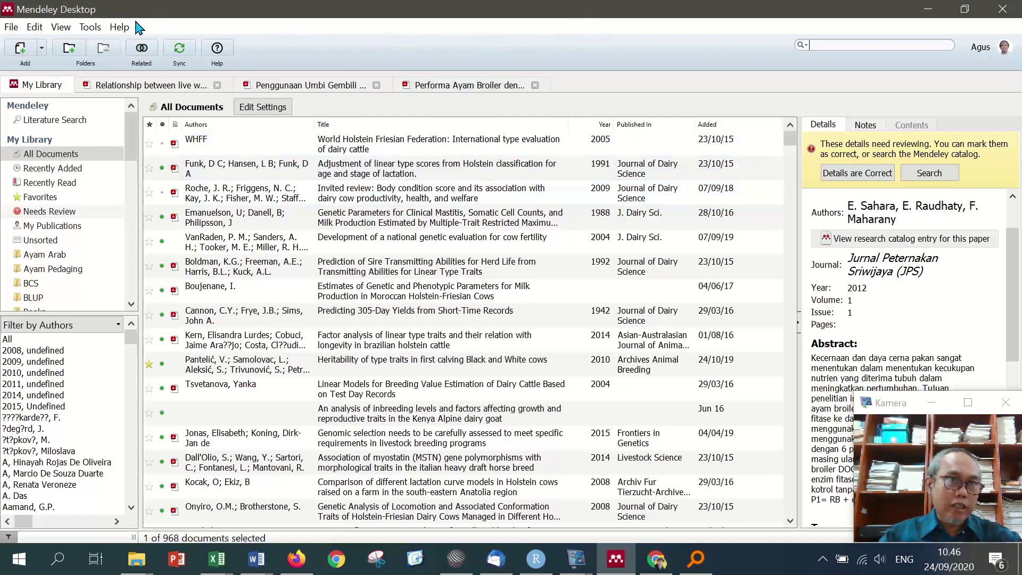
pyautogui.click(91, 29)
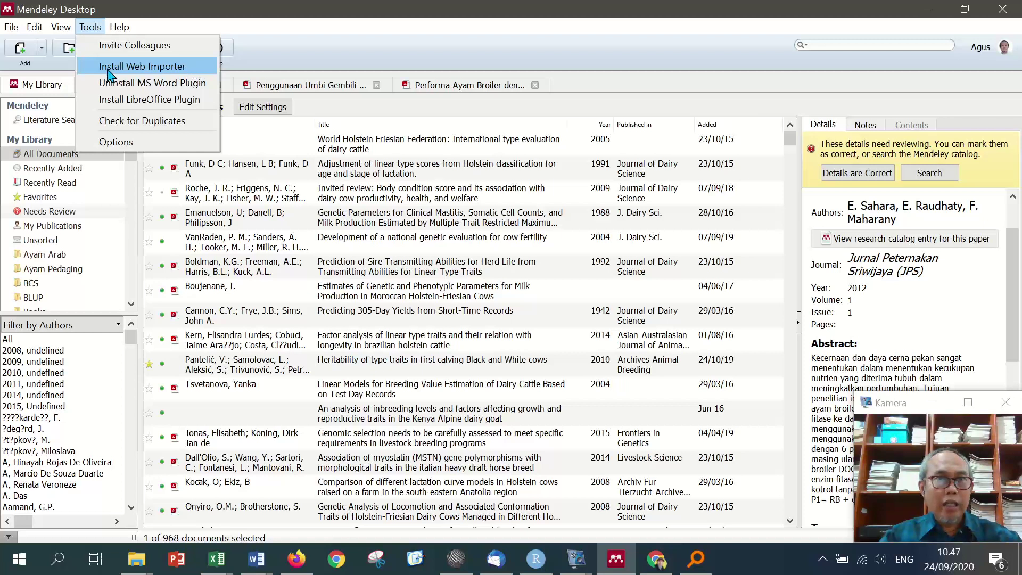
pyautogui.click(172, 68)
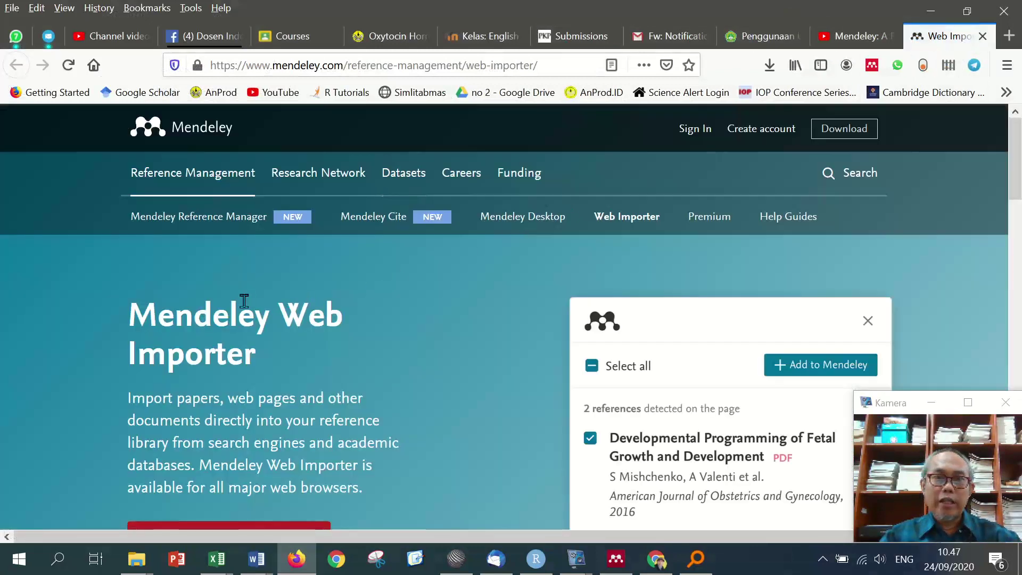
pyautogui.scroll(-3, 239, 298)
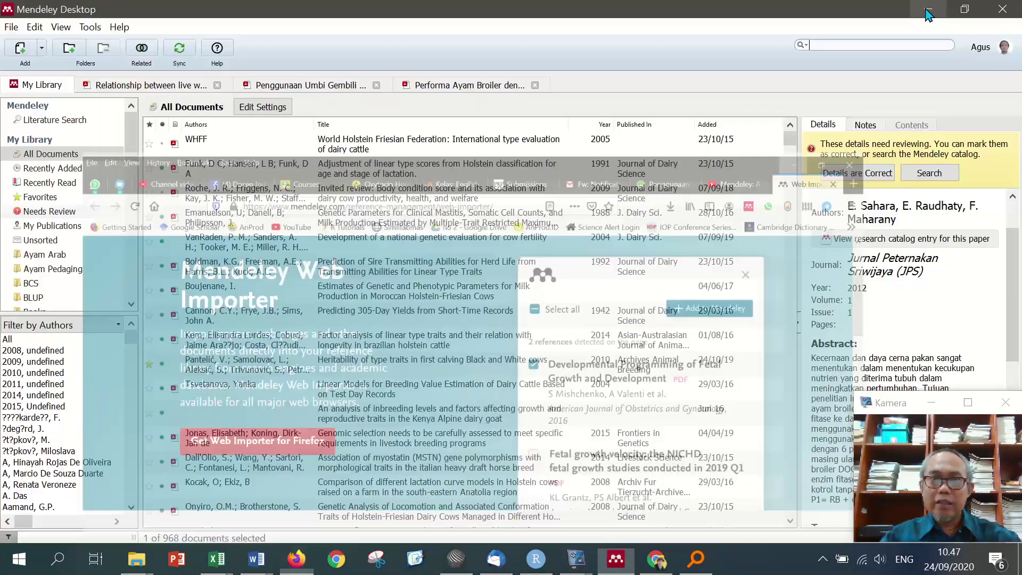
pyautogui.click(930, 10)
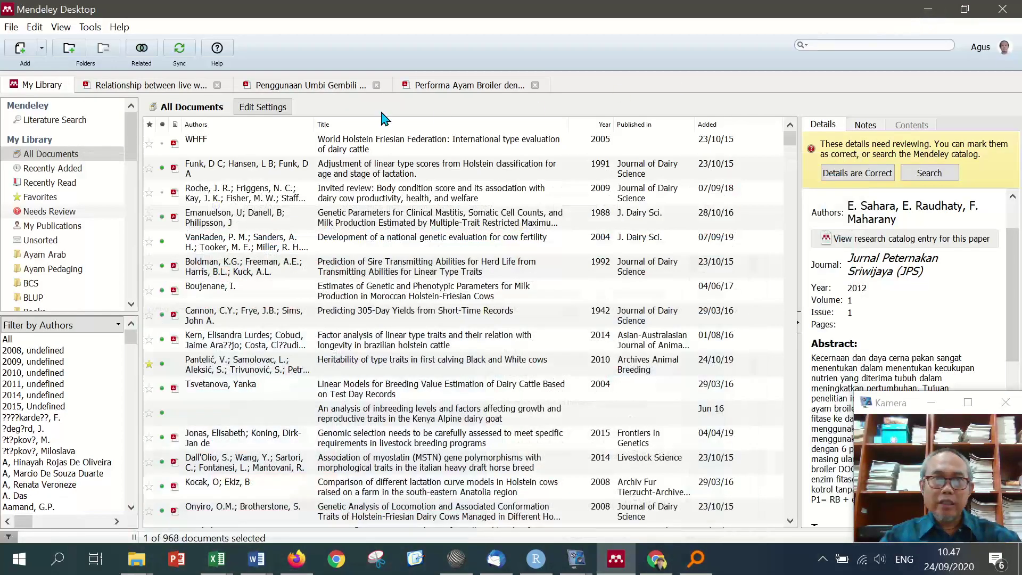
pyautogui.click(91, 31)
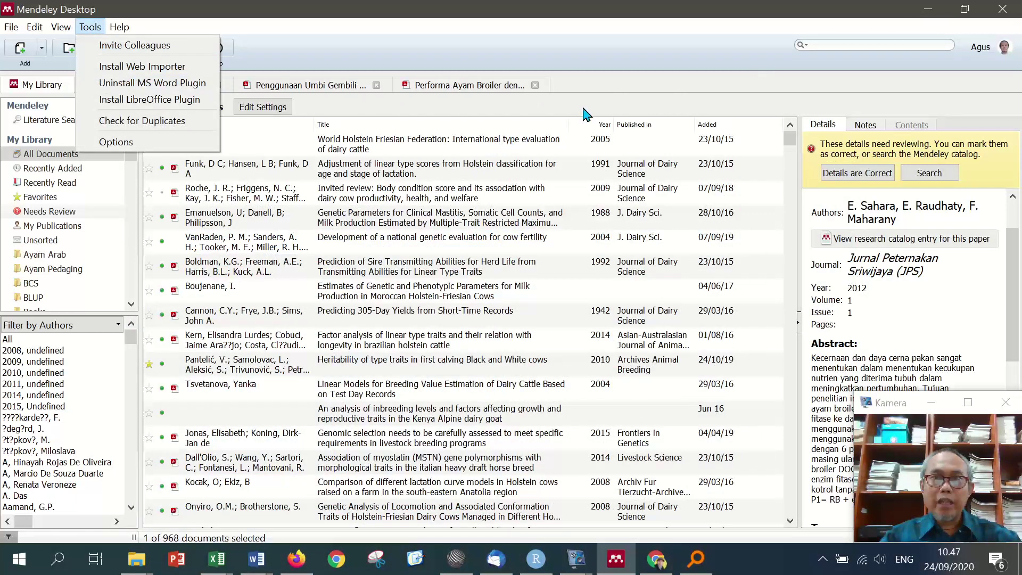
pyautogui.click(596, 48)
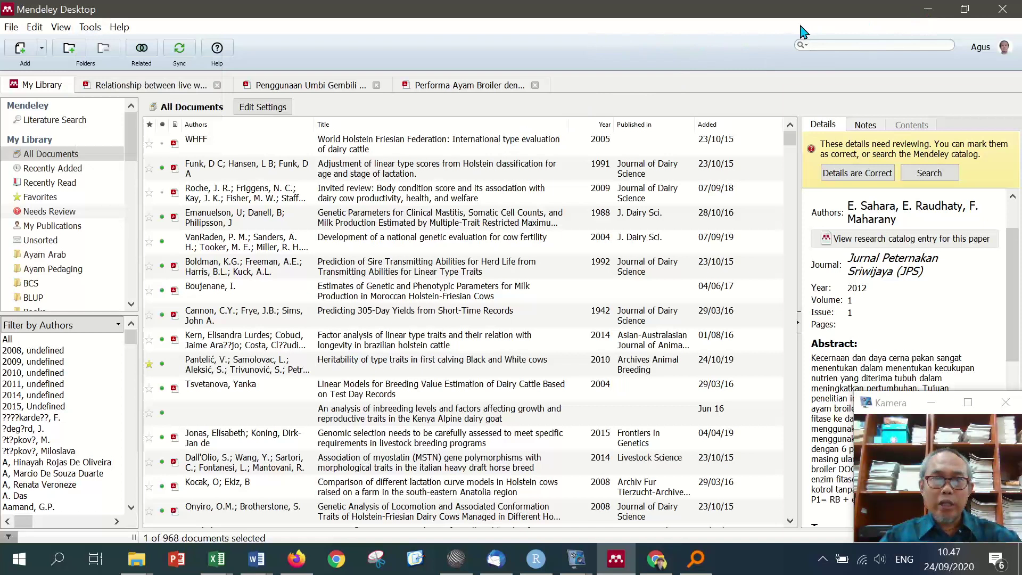
# Switch to Chrome and open the Chrome Web Store from the extensions management page.
pyautogui.click(927, 14)
pyautogui.click(657, 559)
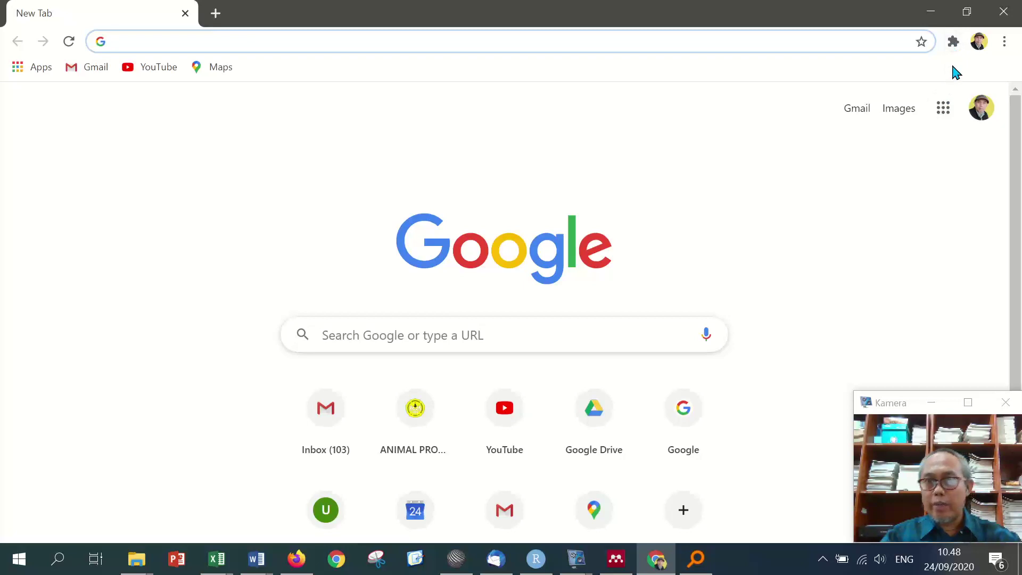
pyautogui.click(954, 43)
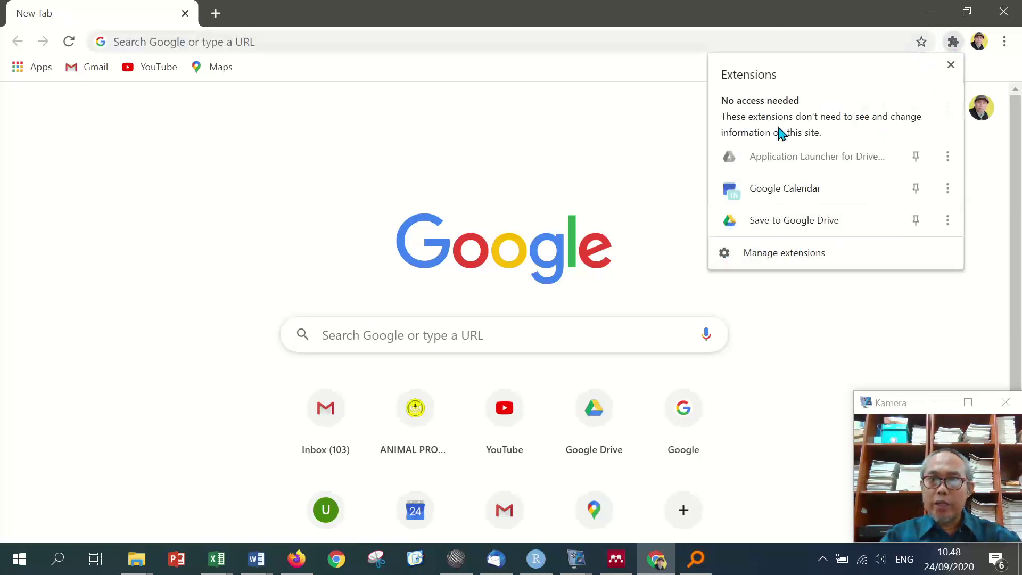
pyautogui.click(765, 261)
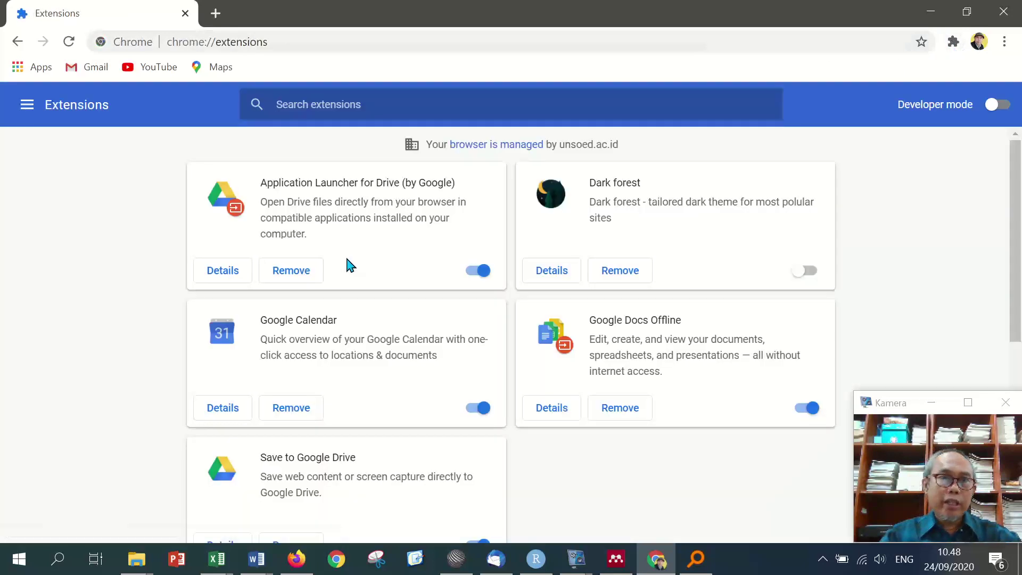
pyautogui.click(28, 106)
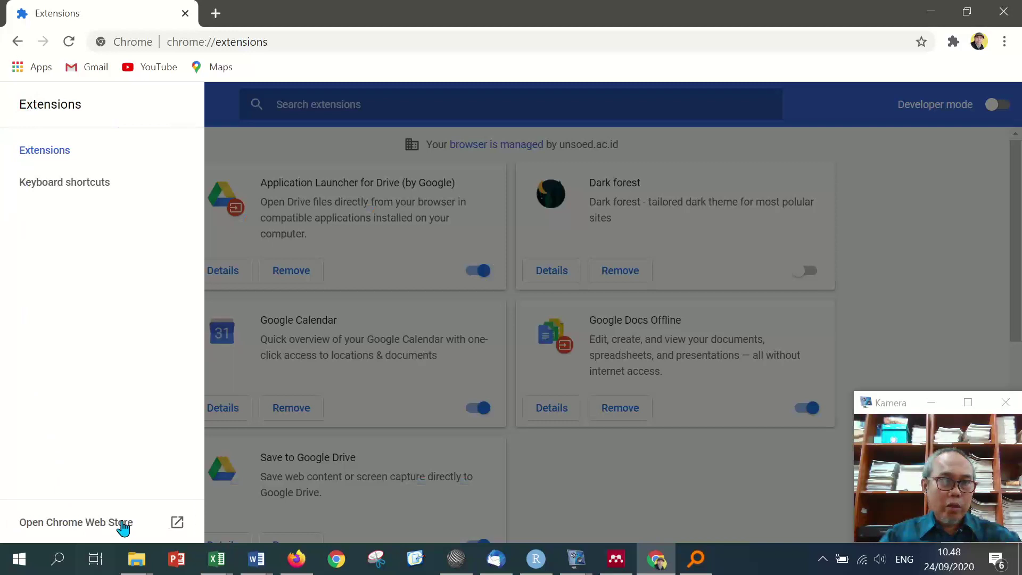
pyautogui.click(140, 527)
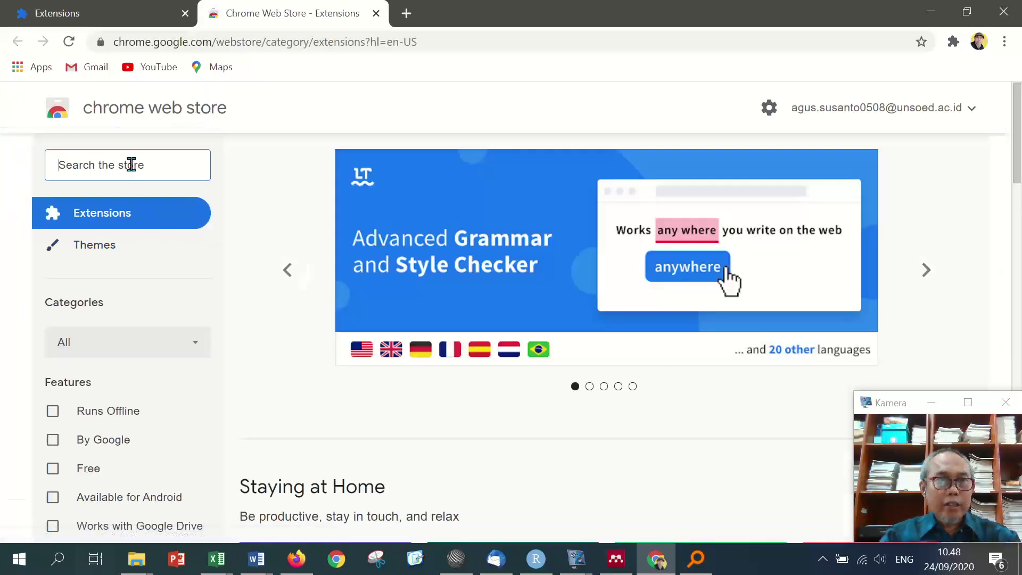
# Search the store for "mendeley" and add the Mendeley Web Importer extension to Chrome.
pyautogui.write('mendeley')
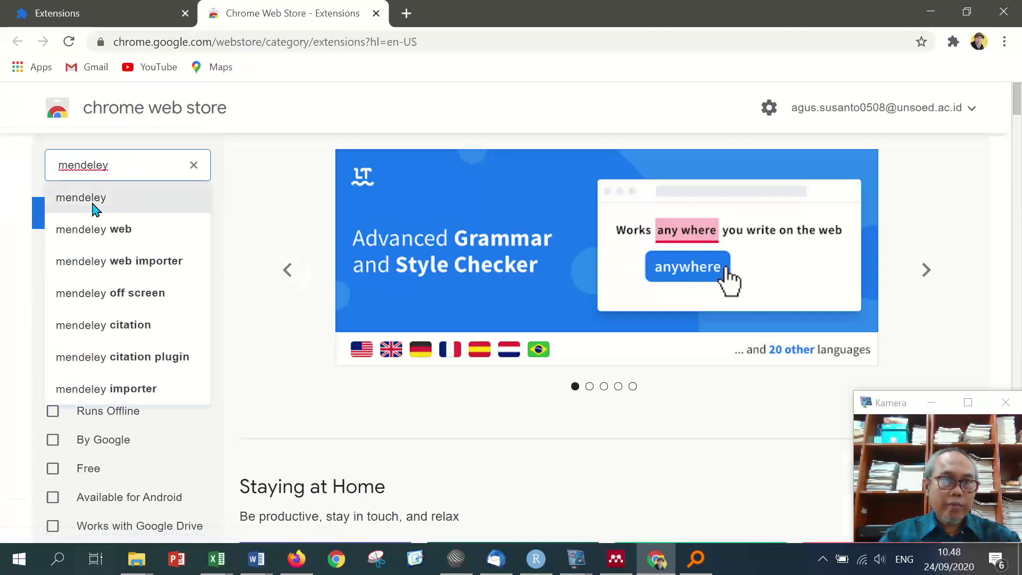
pyautogui.click(65, 205)
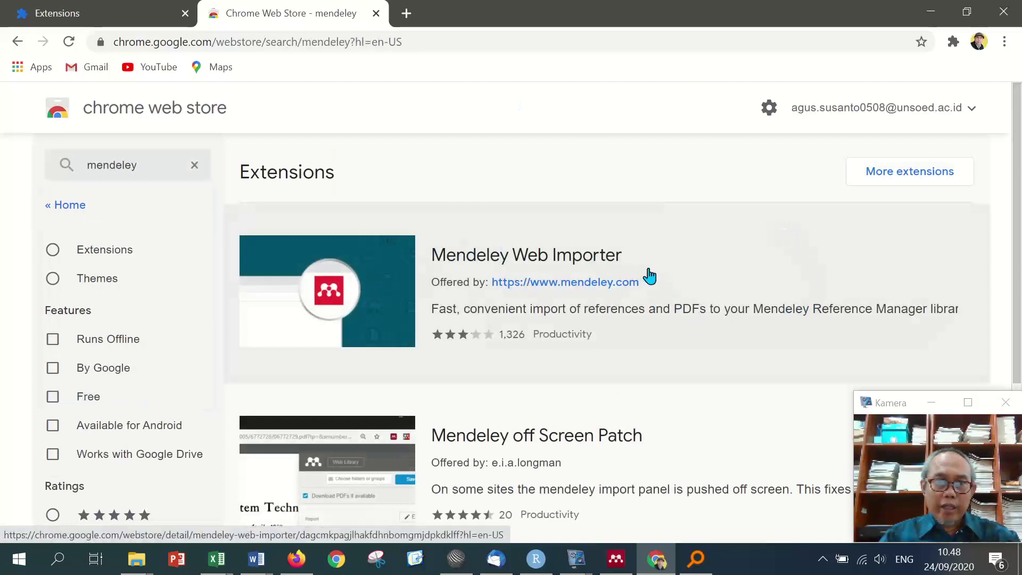
pyautogui.click(440, 261)
pyautogui.click(889, 214)
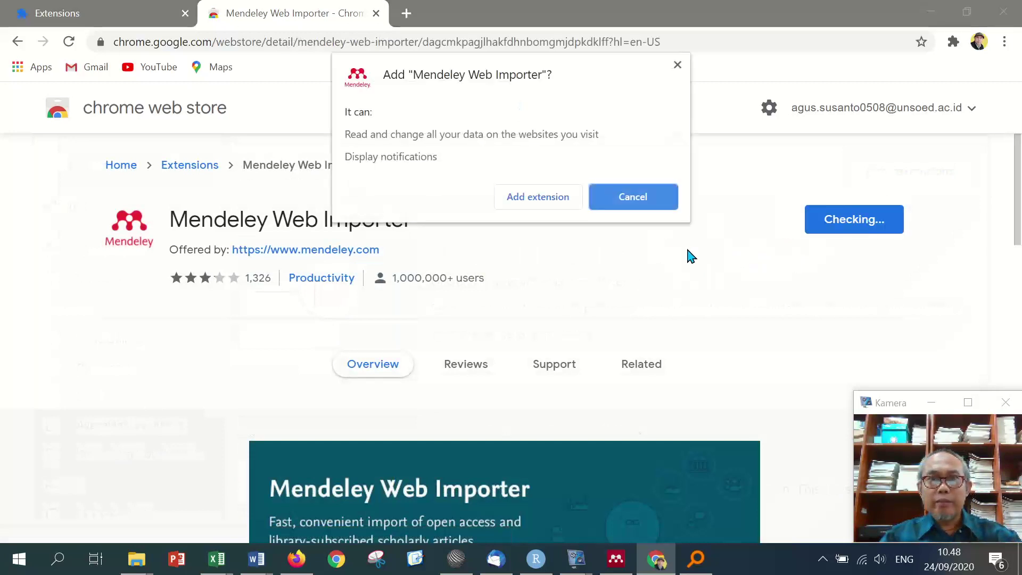
pyautogui.click(547, 203)
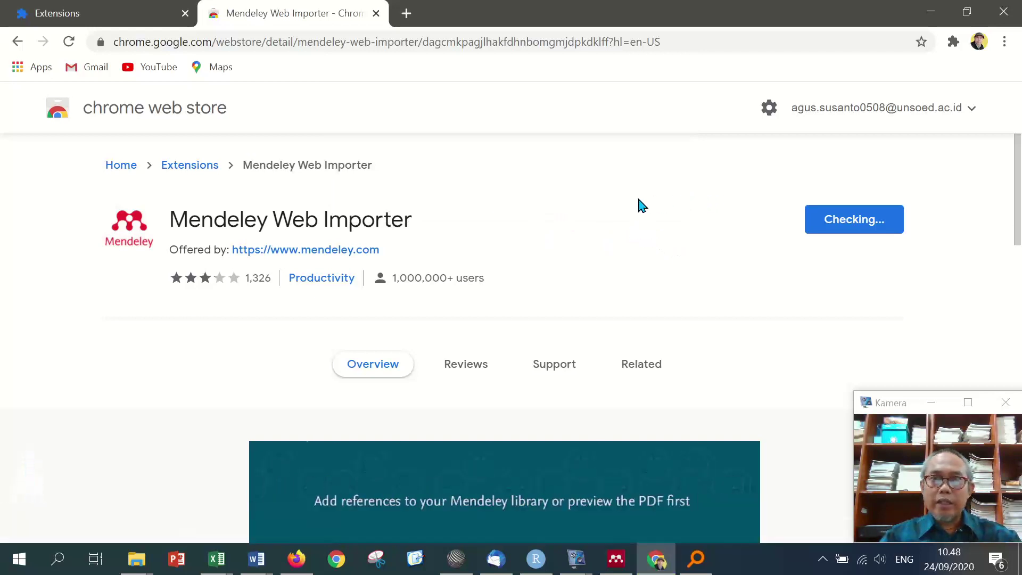
# Check Chrome's list of installed extensions for Mendeley Web Importer and minimize the browser.
pyautogui.click(953, 42)
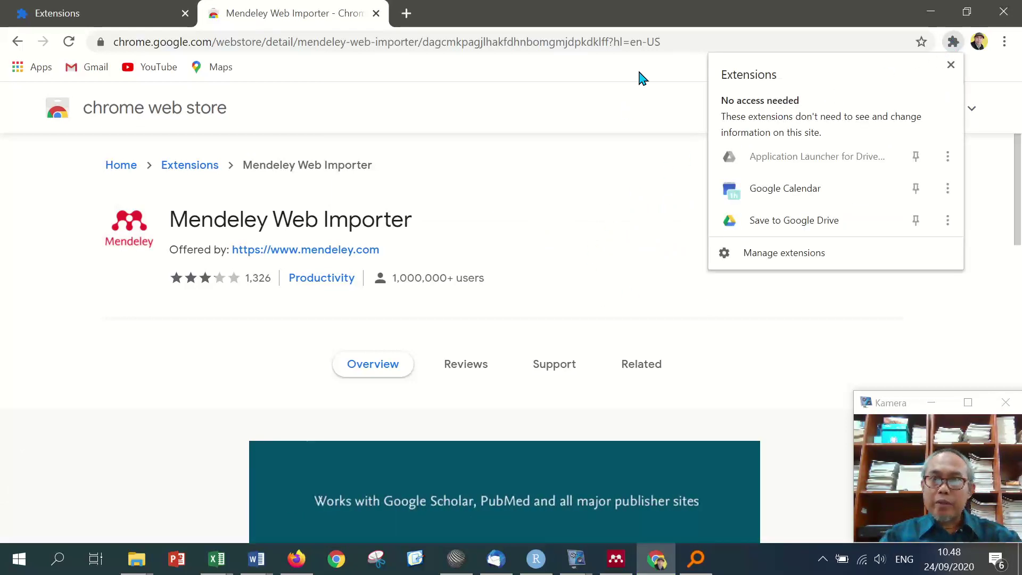
pyautogui.click(622, 237)
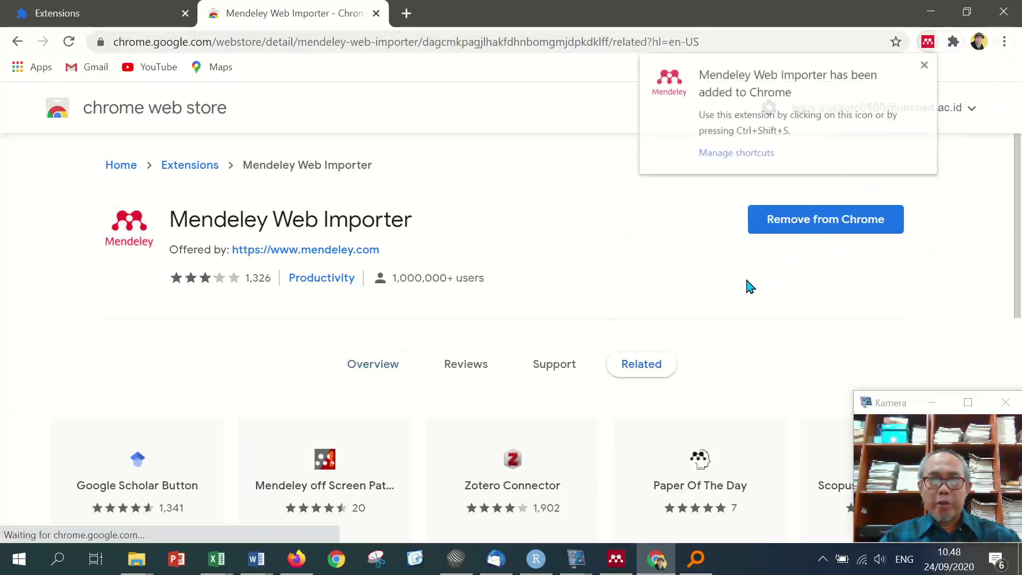
pyautogui.click(927, 65)
pyautogui.click(951, 44)
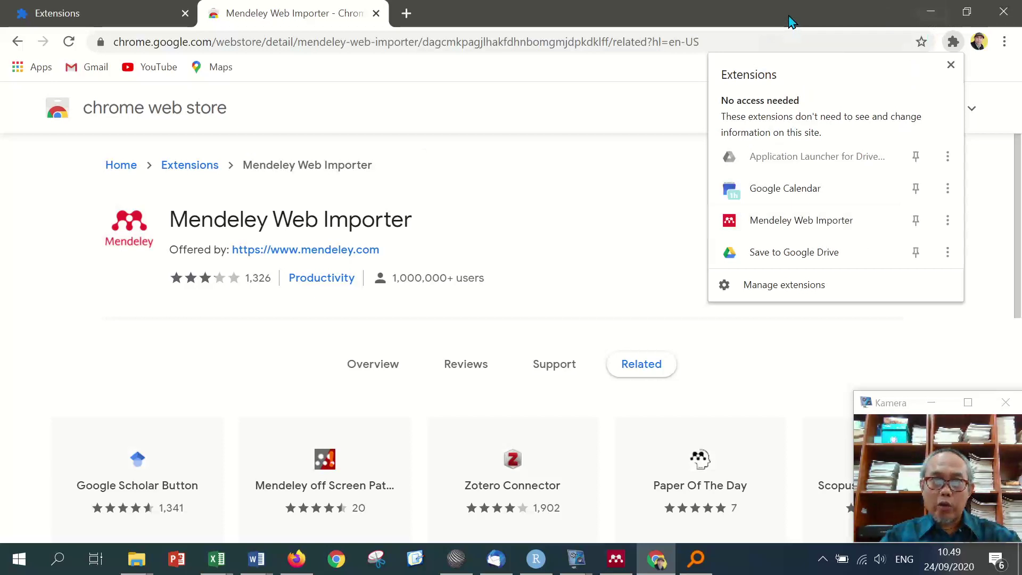
pyautogui.click(926, 8)
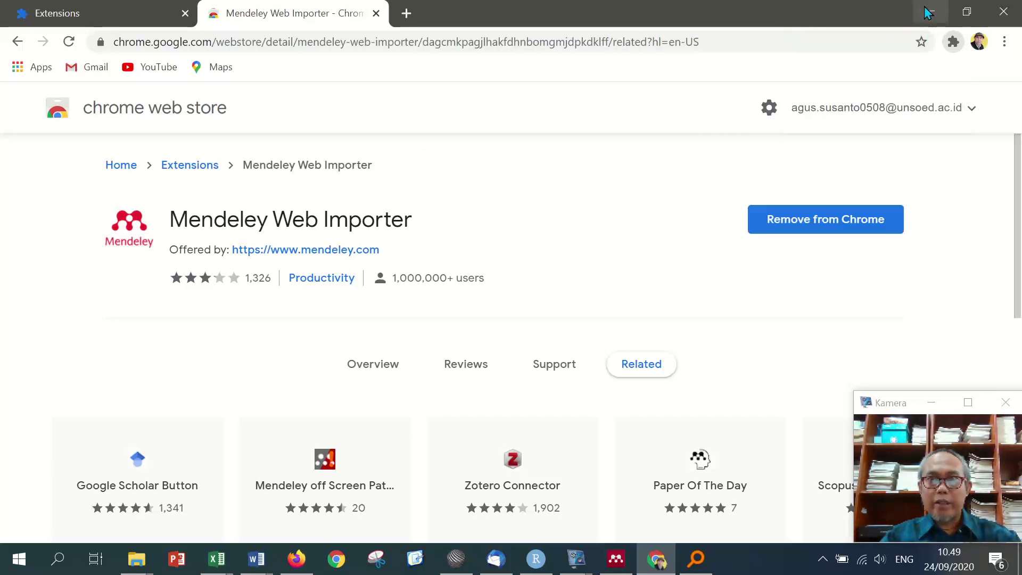
# Switch to Firefox and look through its installed add-ons for Mendeley Web Importer.
pyautogui.click(297, 559)
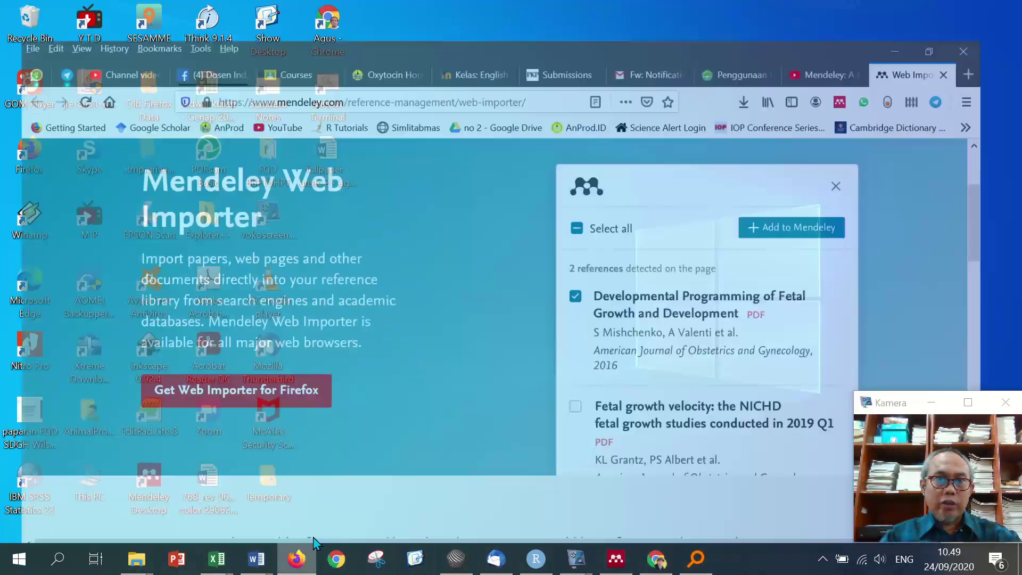
pyautogui.click(190, 8)
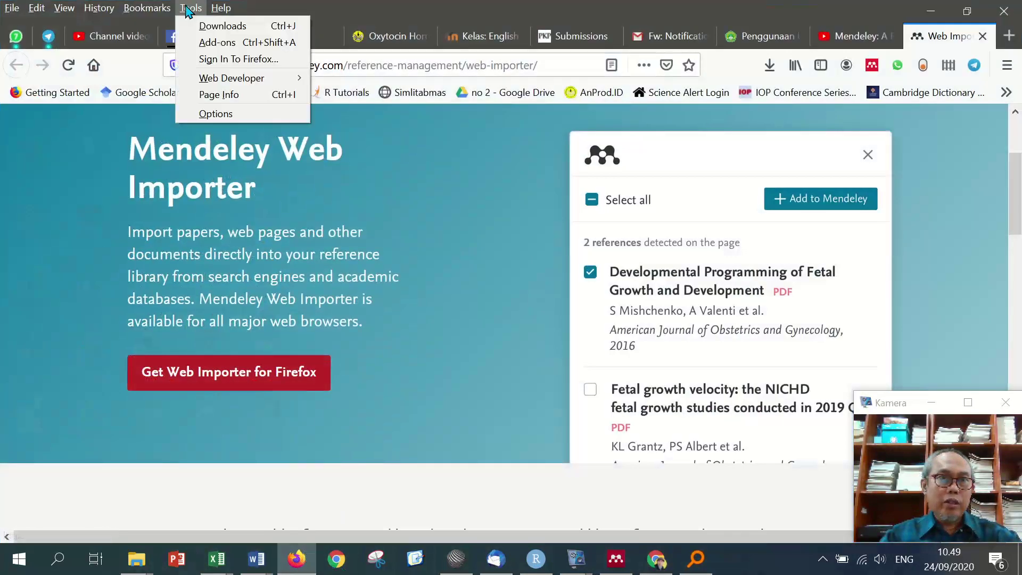
pyautogui.click(213, 42)
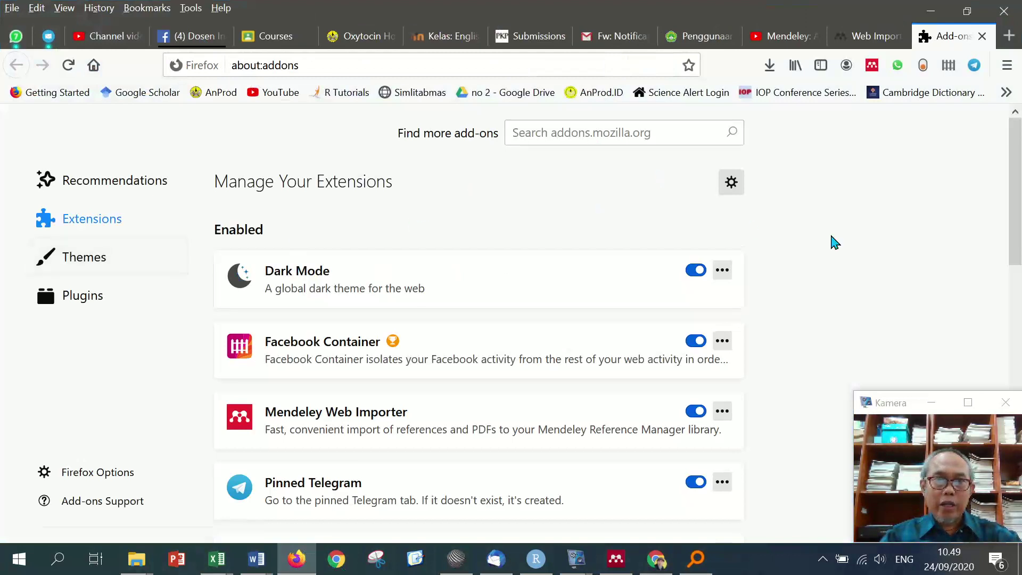
pyautogui.moveTo(1019, 162)
pyautogui.mouseDown()
pyautogui.moveTo(1019, 431)
pyautogui.moveTo(1019, 167)
pyautogui.mouseUp()
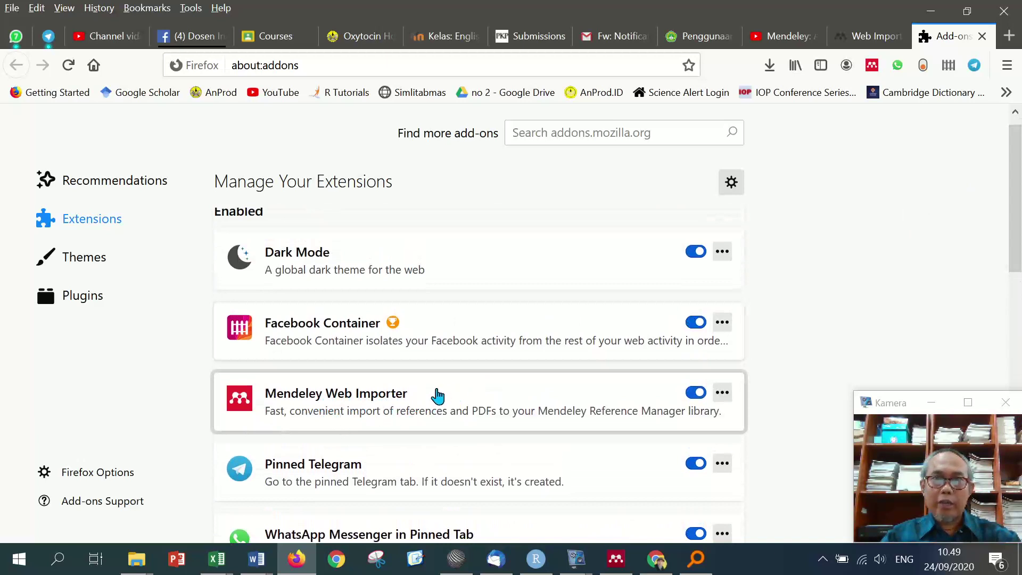
# Search the Firefox add-ons site for "mendeley", and close the results and the add-ons manager.
pyautogui.click(580, 131)
pyautogui.write('mendeley')
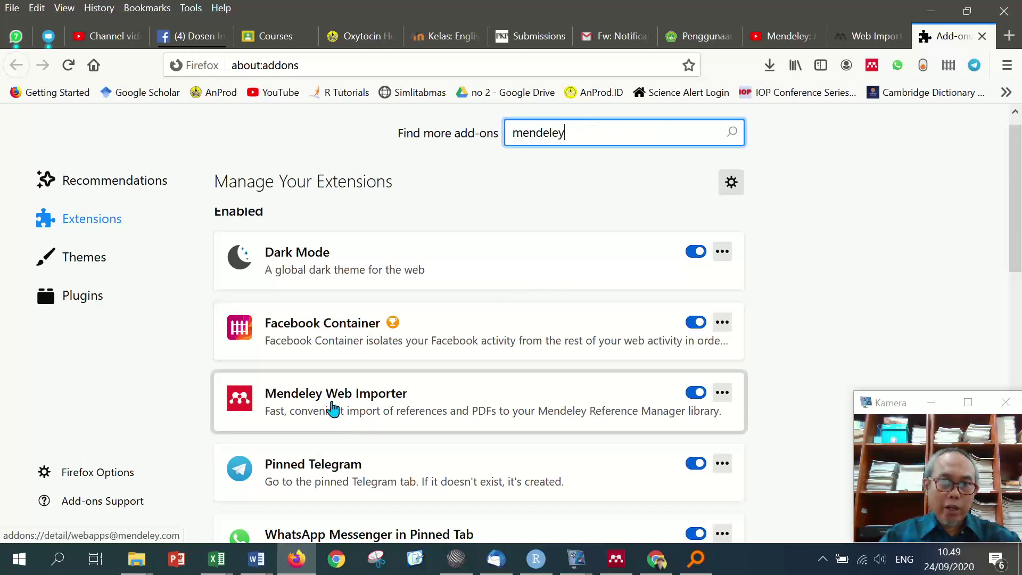
pyautogui.press('Return')
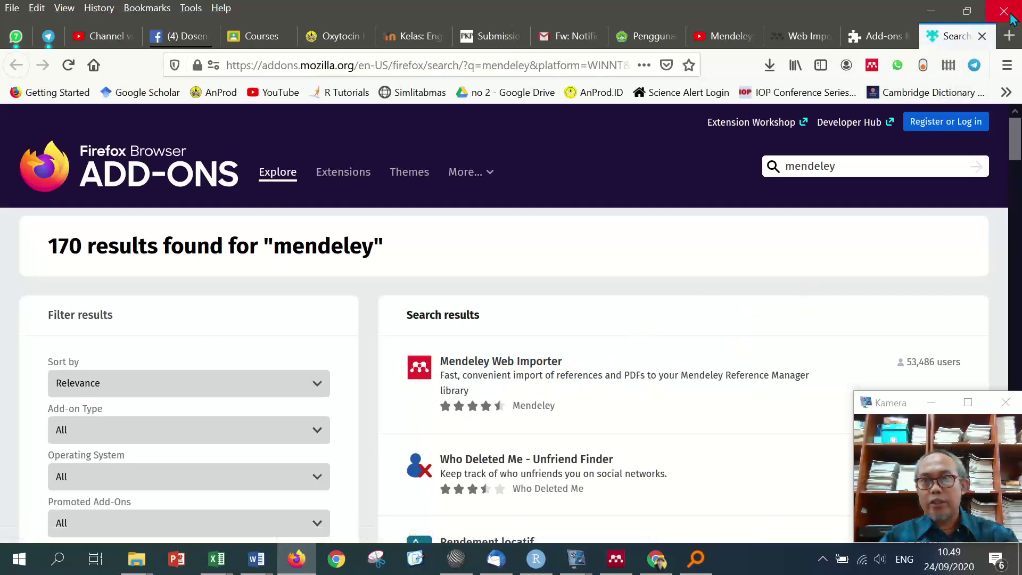
pyautogui.click(983, 36)
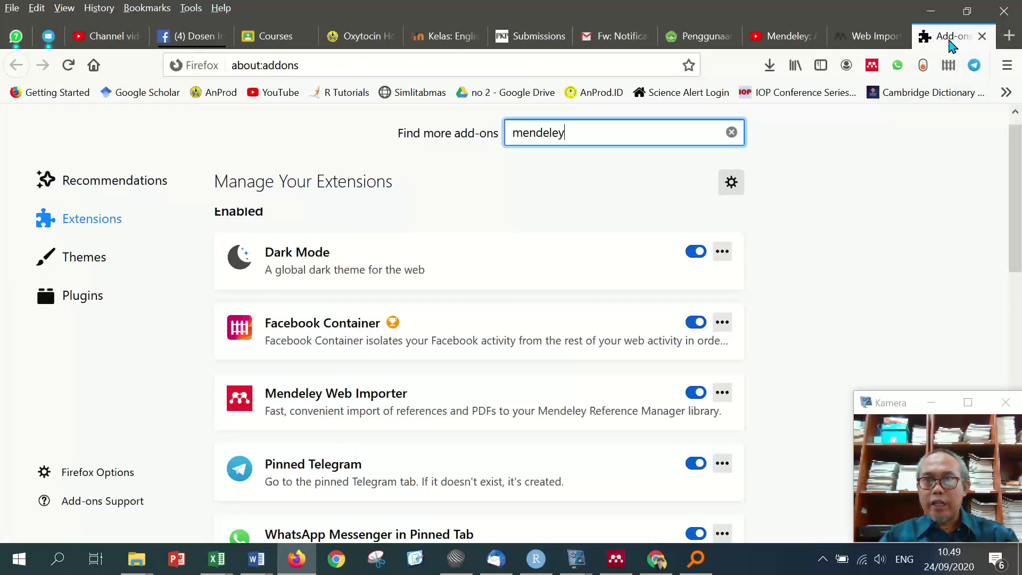
pyautogui.click(983, 36)
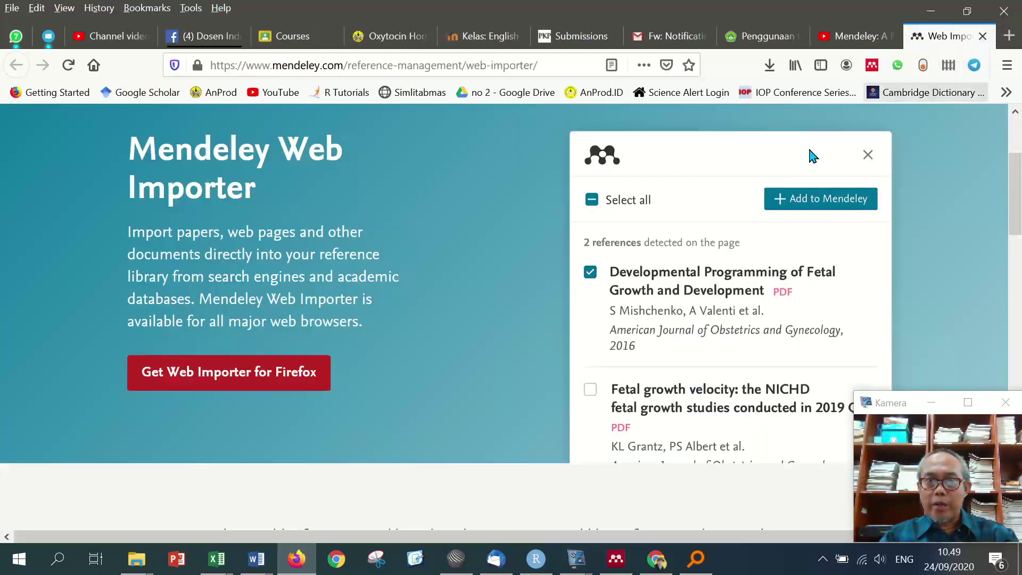
pyautogui.click(617, 560)
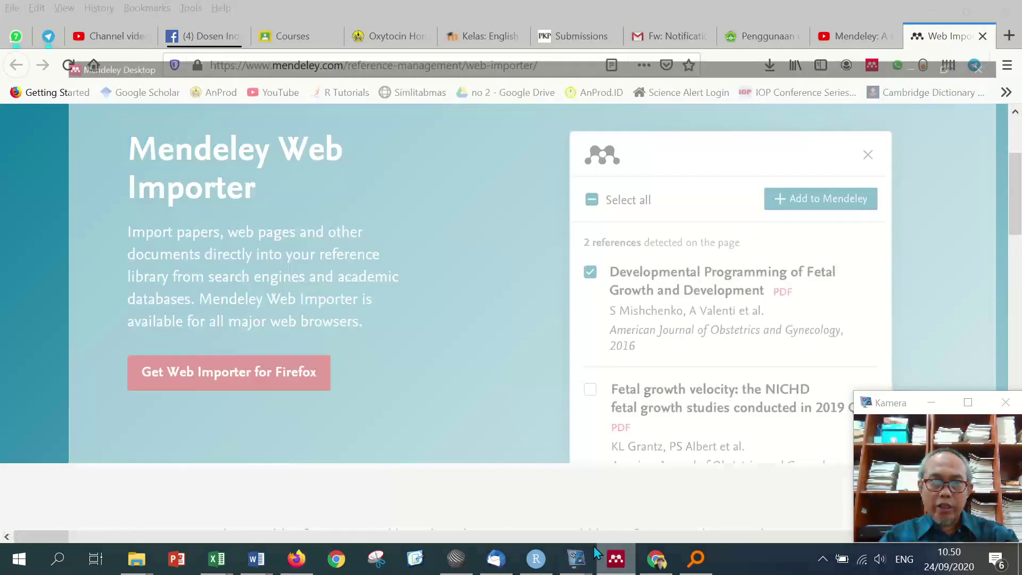
pyautogui.click(90, 28)
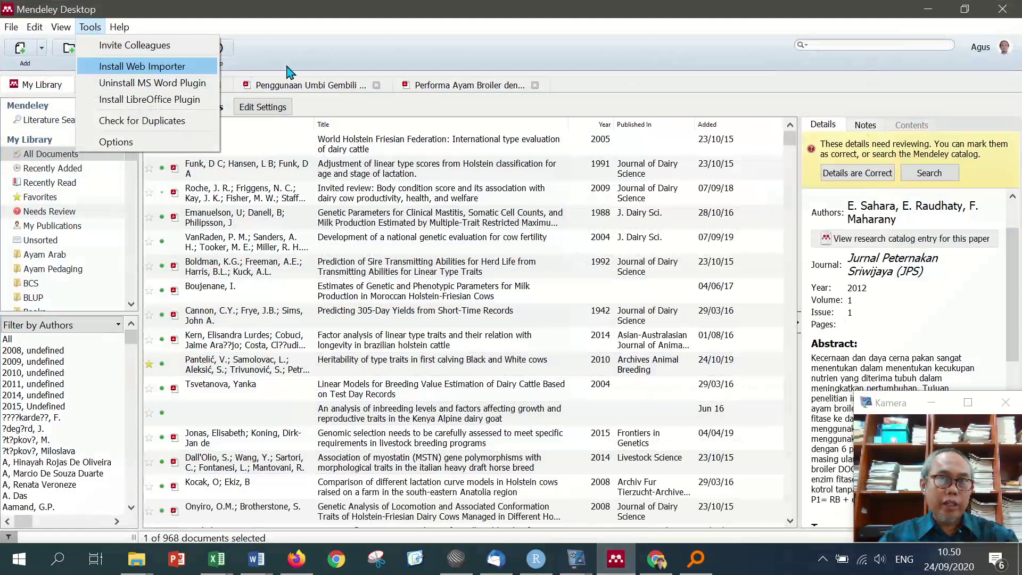
pyautogui.click(660, 14)
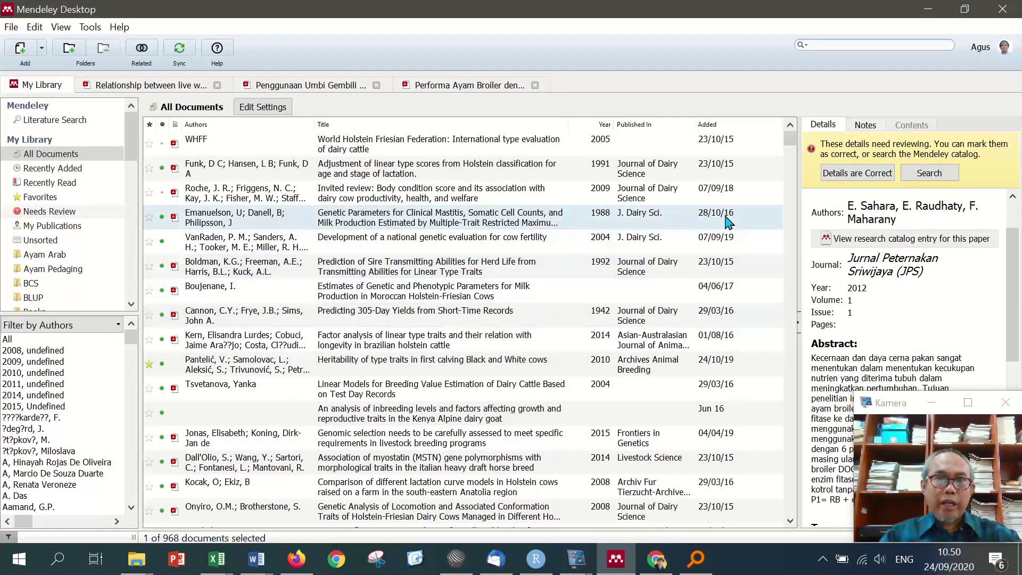
pyautogui.click(929, 12)
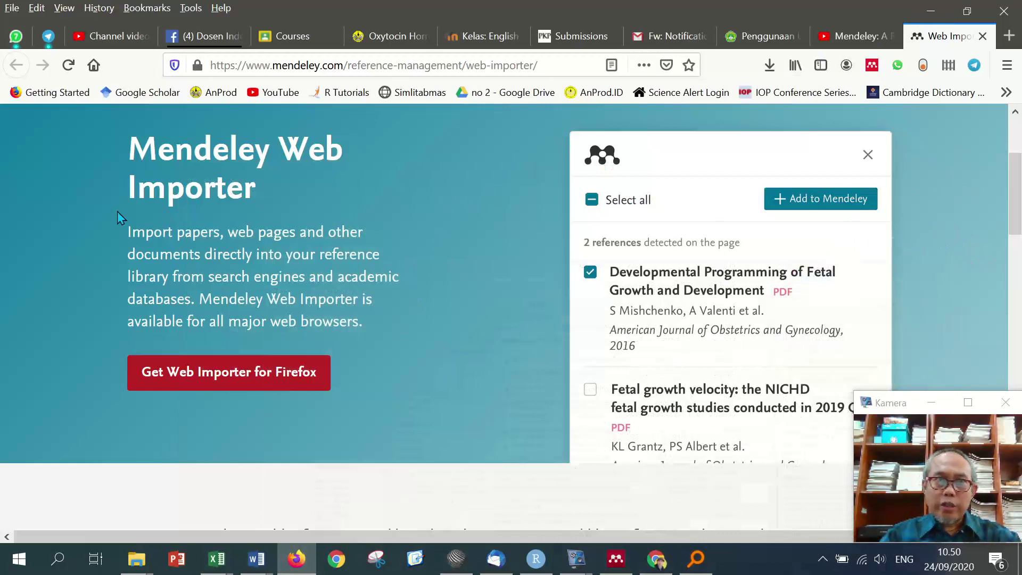
# Open Google Scholar in Firefox and search for "umbi gembili karkas broiler".
pyautogui.click(145, 92)
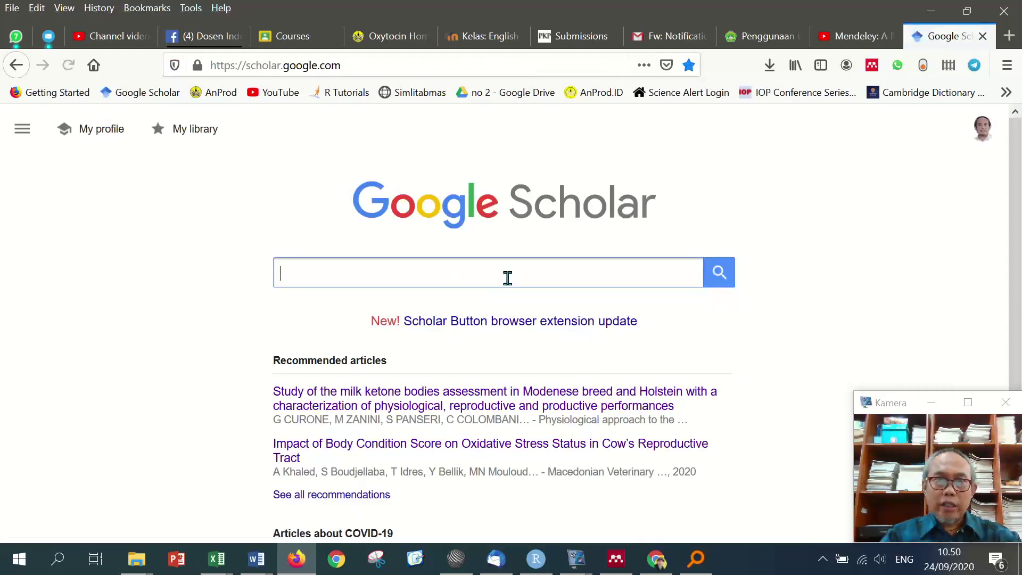
pyautogui.click(497, 275)
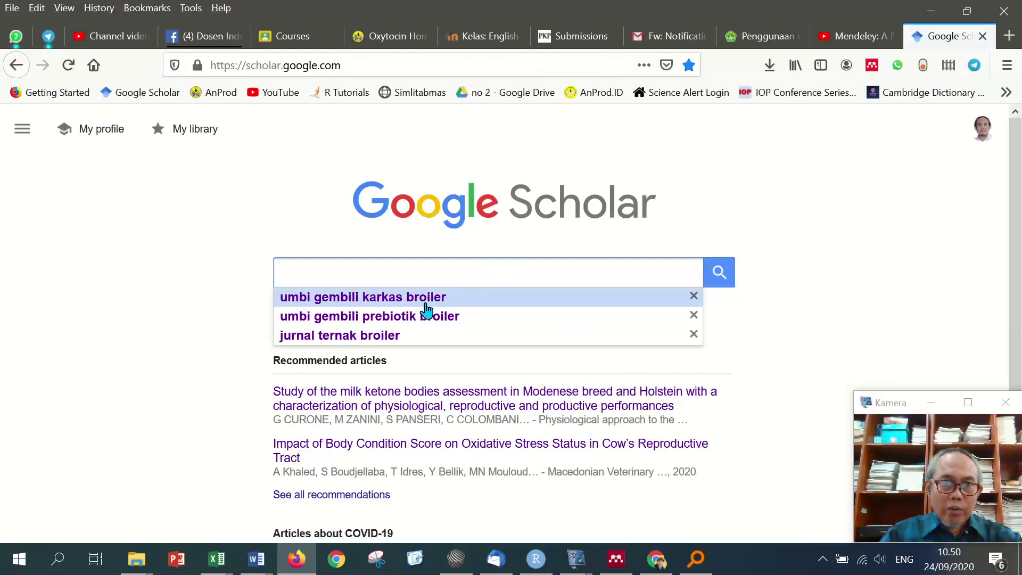
pyautogui.click(375, 301)
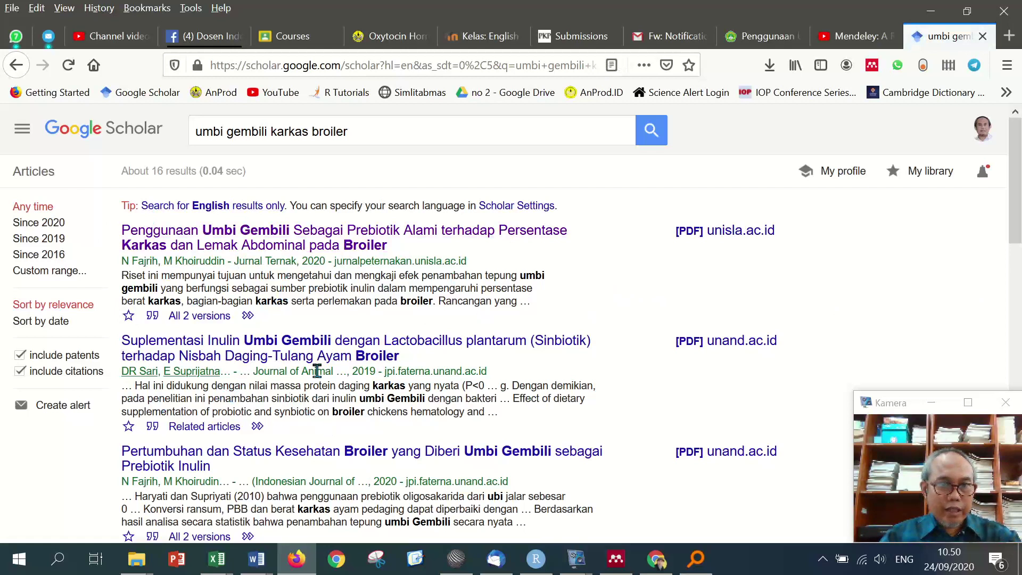
# Open the article "Pertumbuhan dan Status Kesehatan Broiler yang Diberi Umbi Gembili sebagai Prebiotik Inulin" and start Mendeley Web Importer on its page.
pyautogui.scroll(-3, 317, 372)
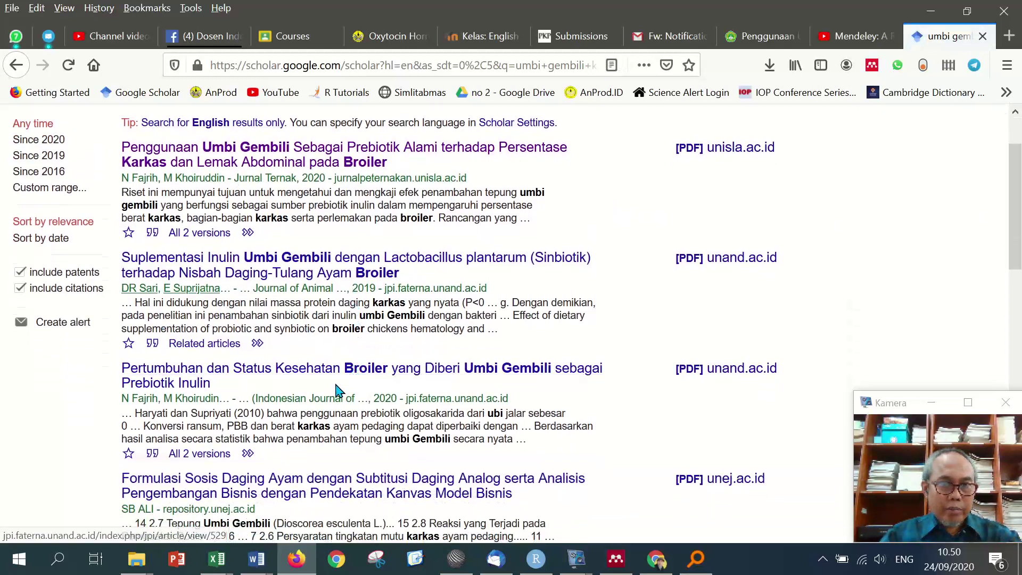
pyautogui.click(271, 369)
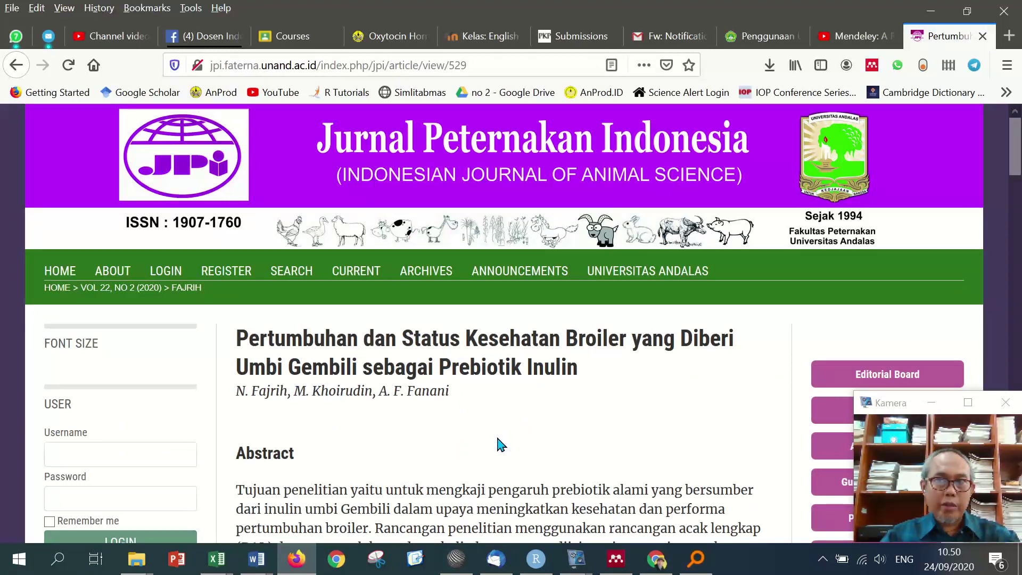
pyautogui.click(874, 66)
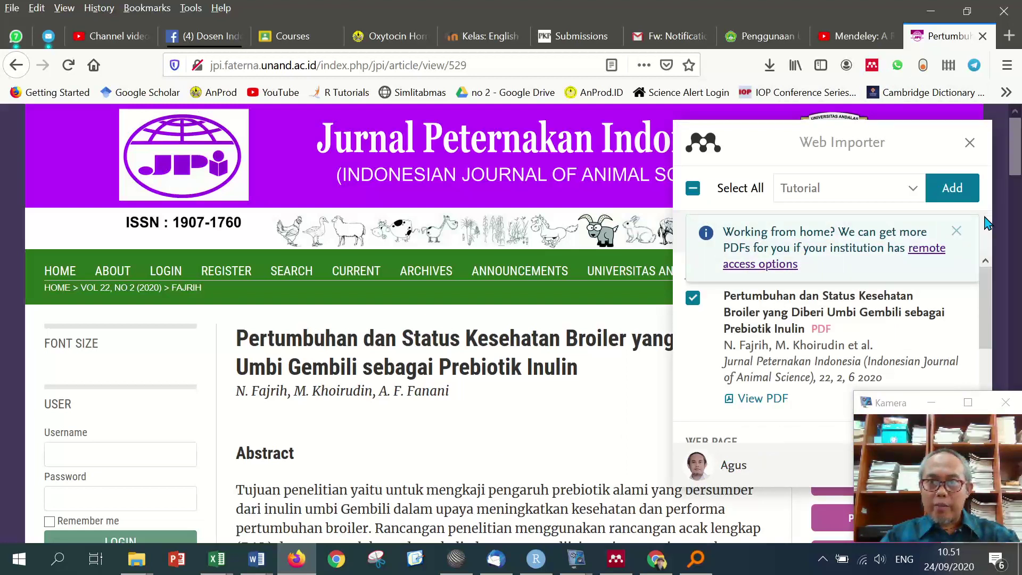
# Add the detected article with its PDF to the Tutorial collection and close Web Importer.
pyautogui.click(693, 300)
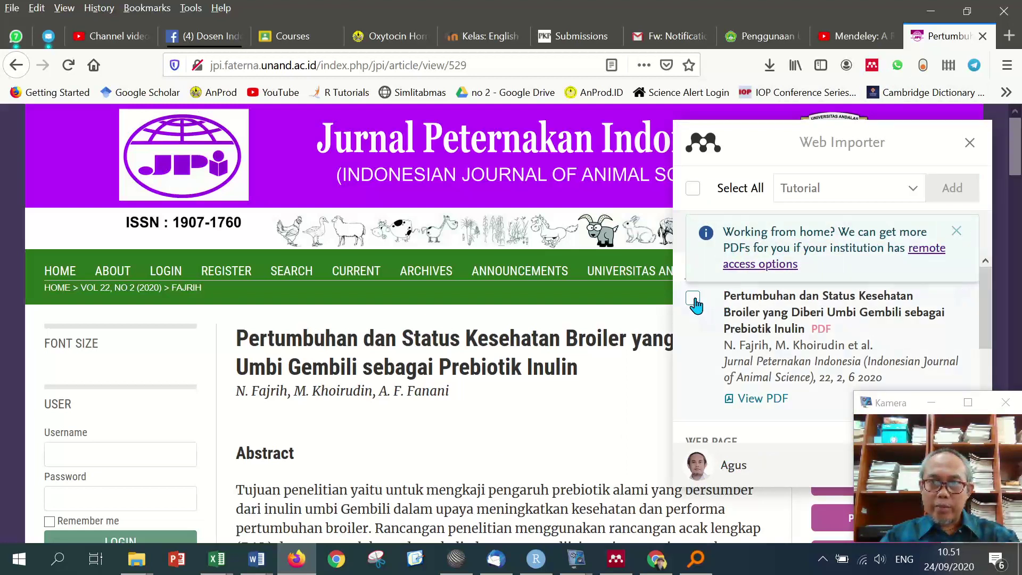
pyautogui.click(693, 300)
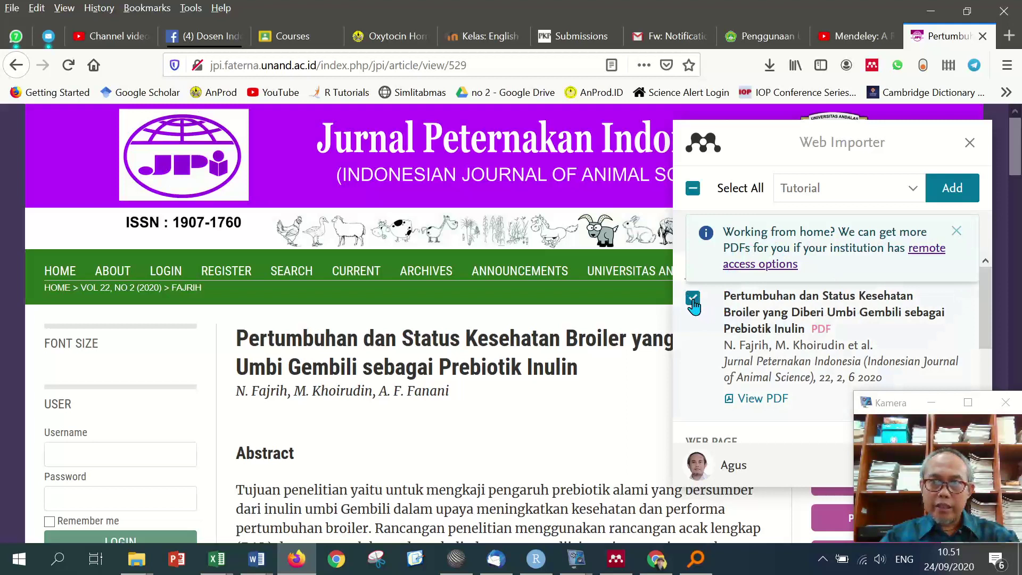
pyautogui.click(914, 190)
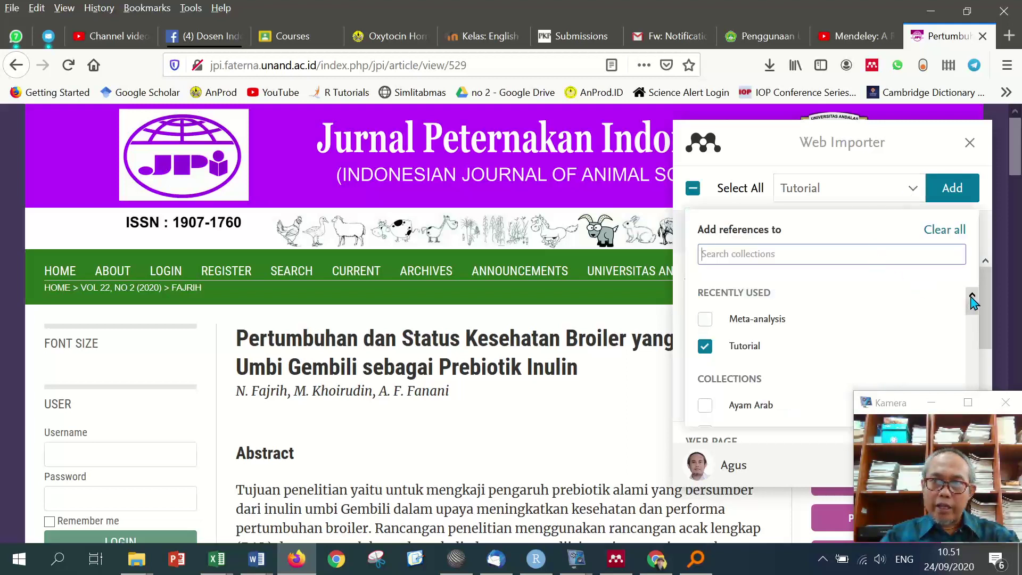
pyautogui.moveTo(973, 308)
pyautogui.mouseDown()
pyautogui.moveTo(973, 319)
pyautogui.moveTo(972, 306)
pyautogui.mouseUp()
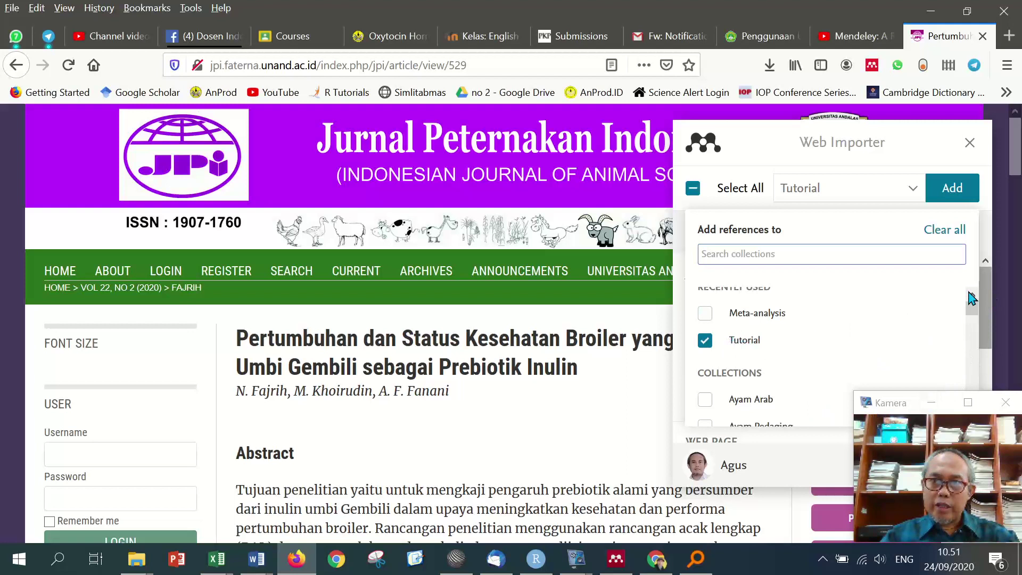
pyautogui.click(953, 190)
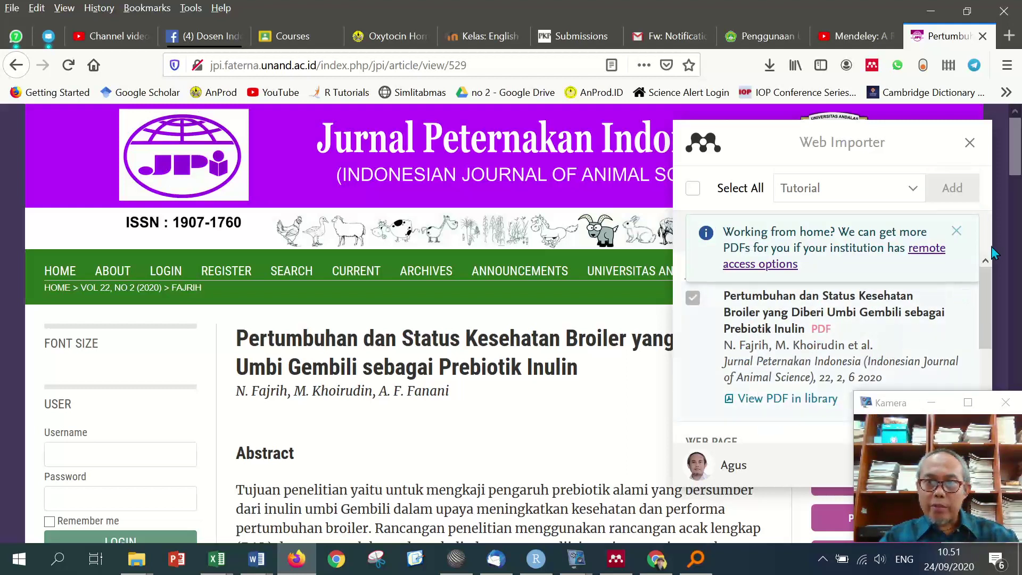
pyautogui.click(970, 143)
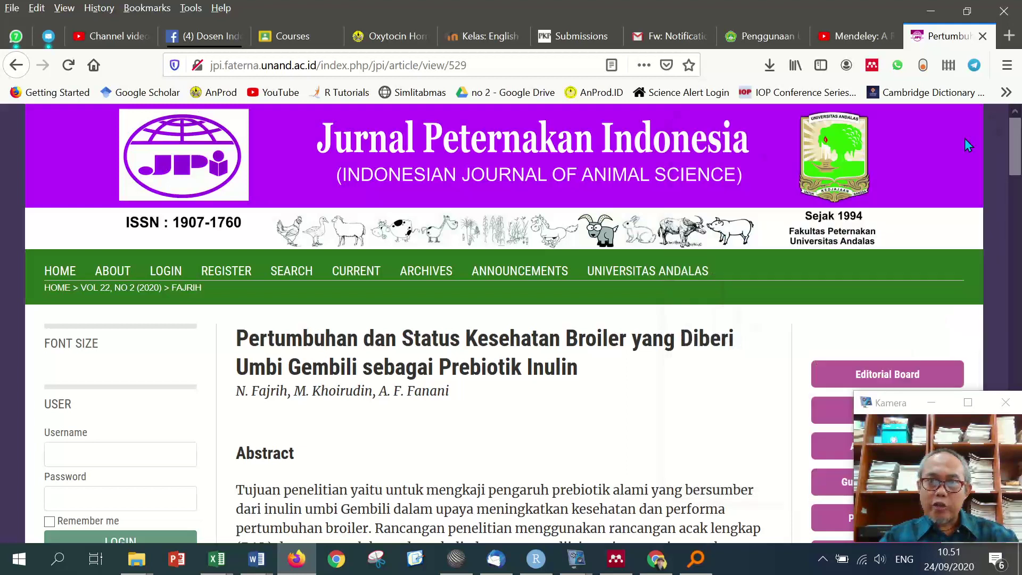
# Switch to Mendeley Desktop, open the Tutorial folder and synchronize the library.
pyautogui.click(616, 559)
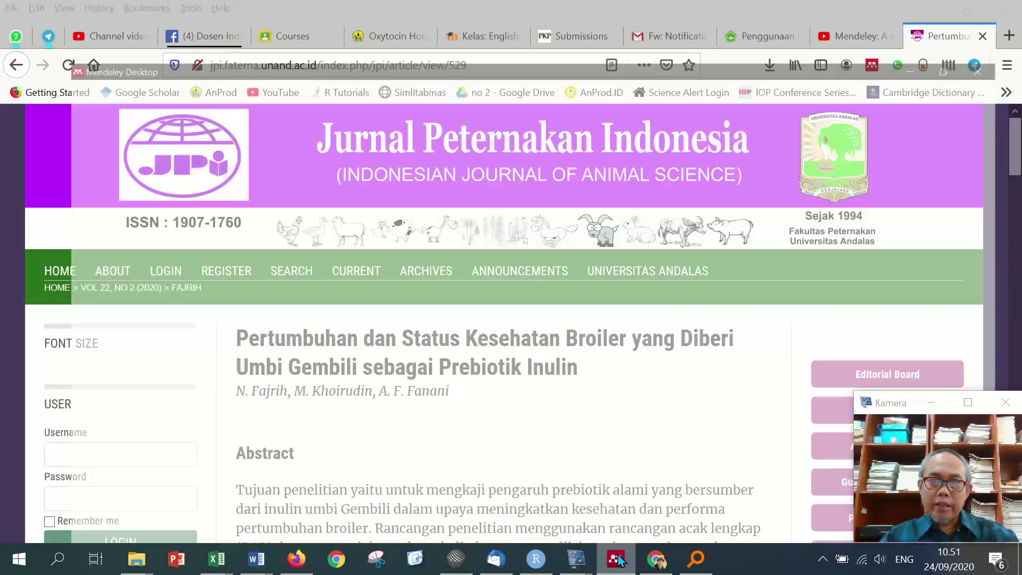
pyautogui.moveTo(130, 154); pyautogui.dragTo(131, 236)
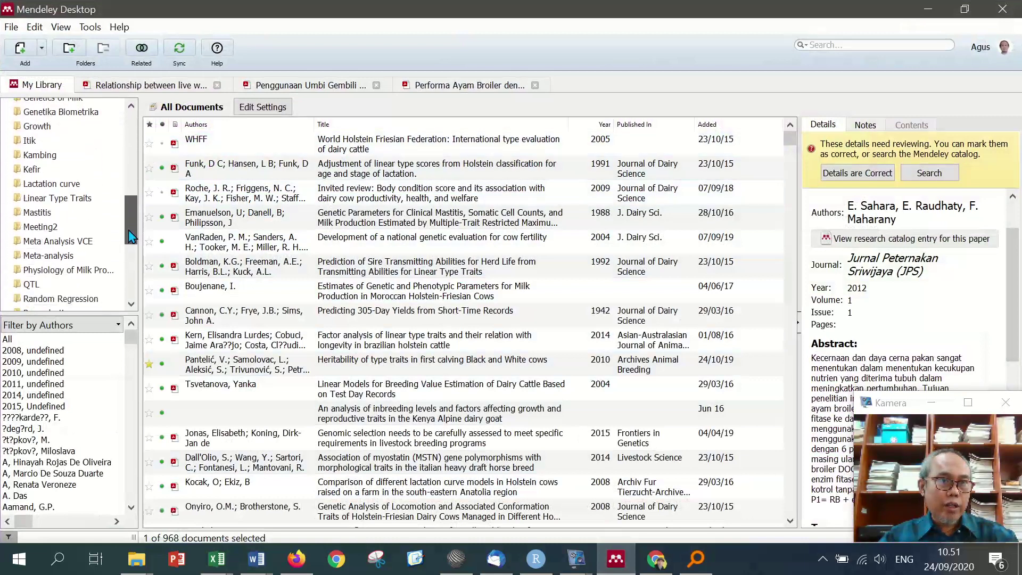
pyautogui.scroll(-4, 65, 256)
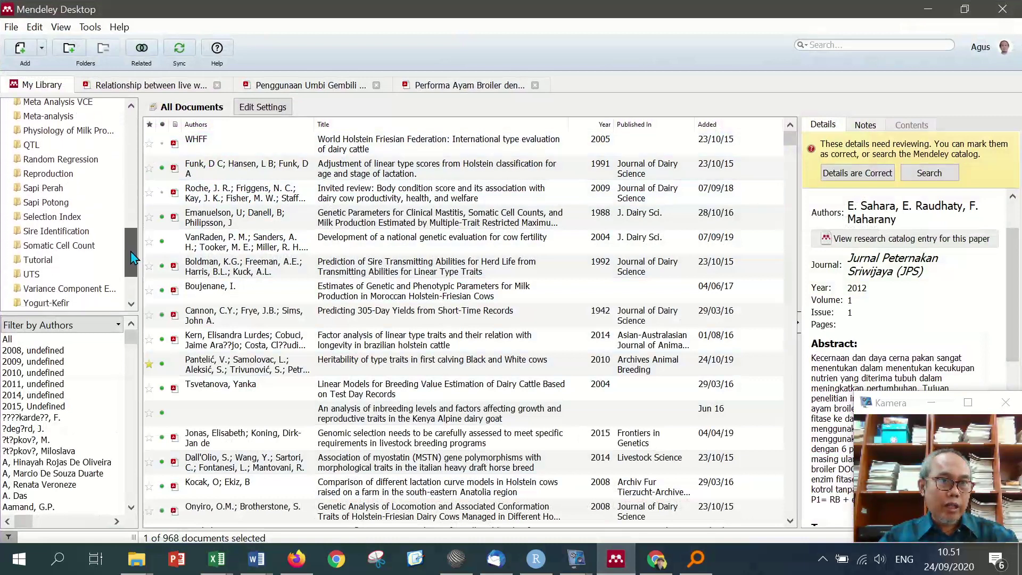
pyautogui.click(38, 248)
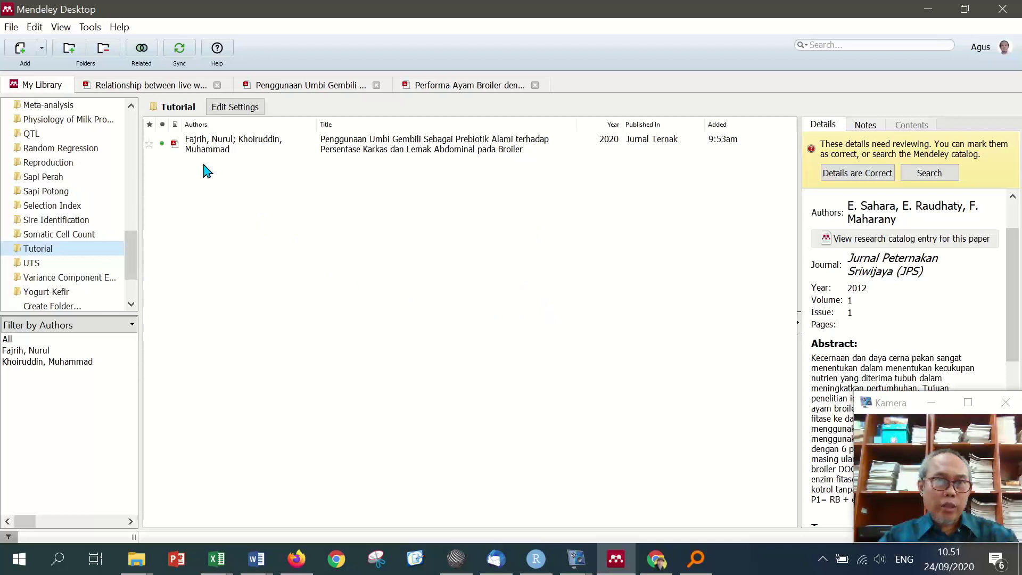
pyautogui.click(180, 49)
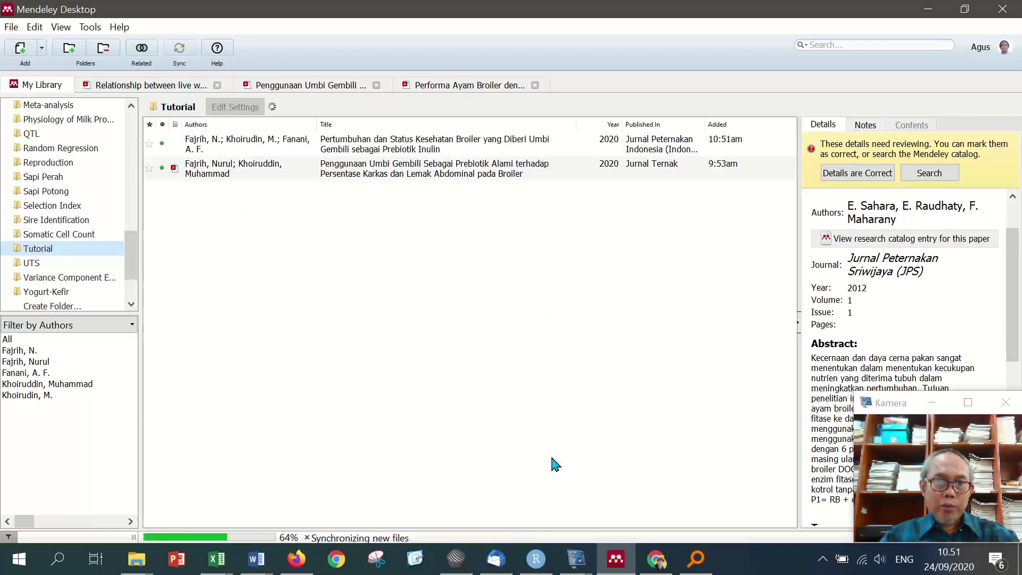
# Restore Mendeley Desktop to a smaller window, enlarge it slightly, and open the PDF of the newly imported "Pertumbuhan dan Status Kesehatan Broiler" article.
pyautogui.click(414, 146)
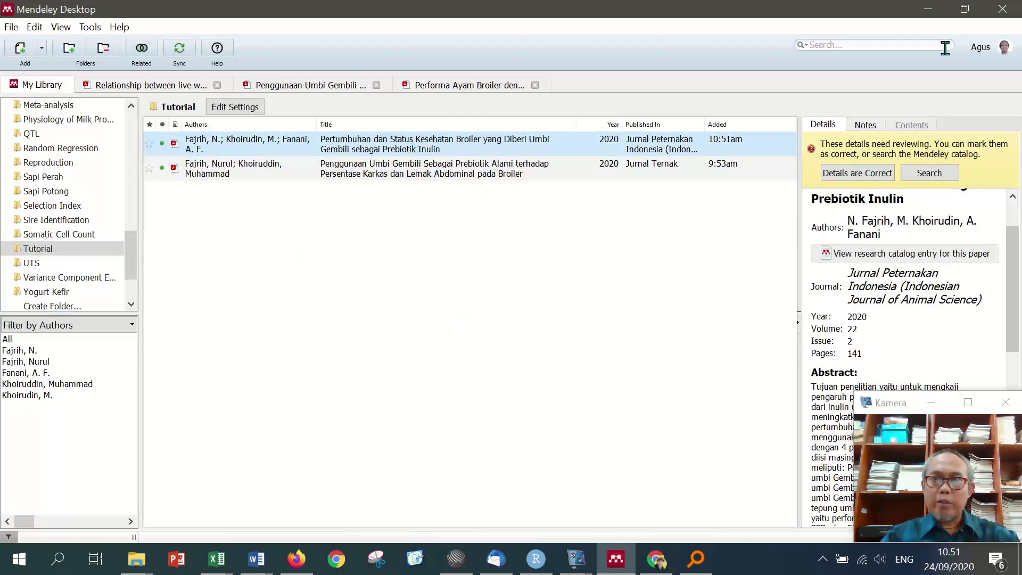
pyautogui.click(965, 9)
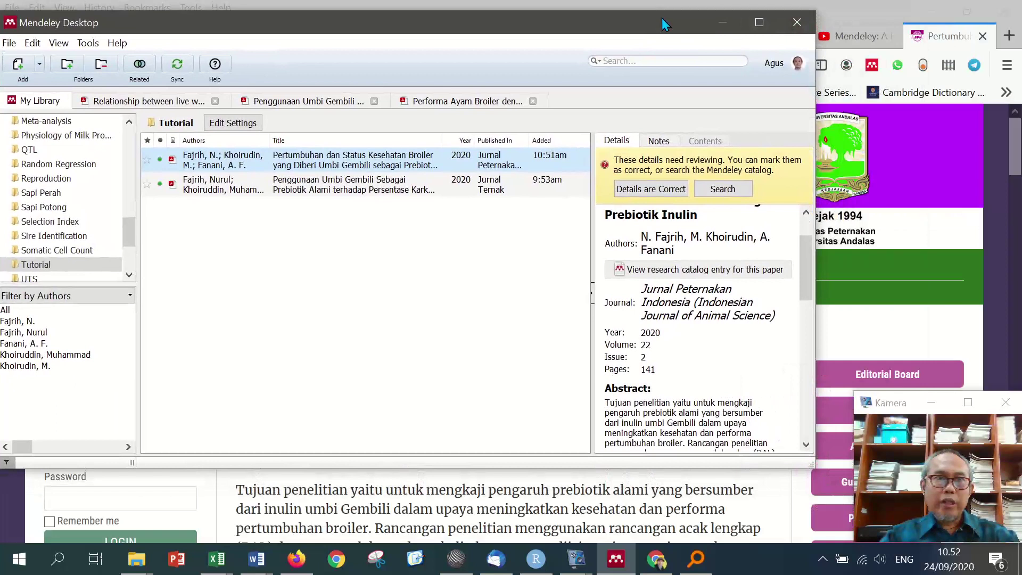
pyautogui.moveTo(815, 456); pyautogui.dragTo(847, 539)
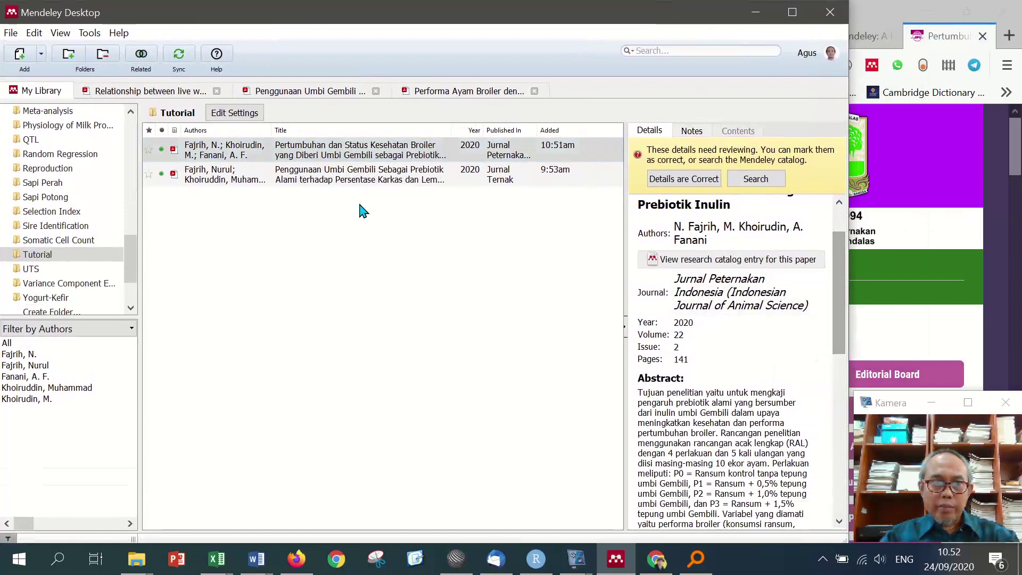
pyautogui.moveTo(842, 288)
pyautogui.mouseDown()
pyautogui.moveTo(845, 446)
pyautogui.moveTo(836, 269)
pyautogui.mouseUp()
pyautogui.click(365, 159)
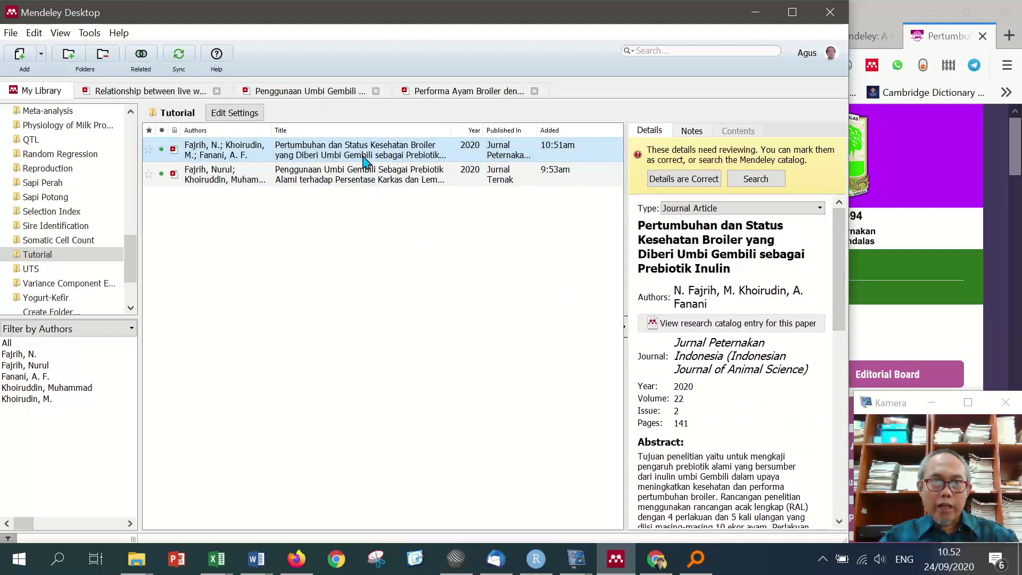
pyautogui.doubleClick(364, 158)
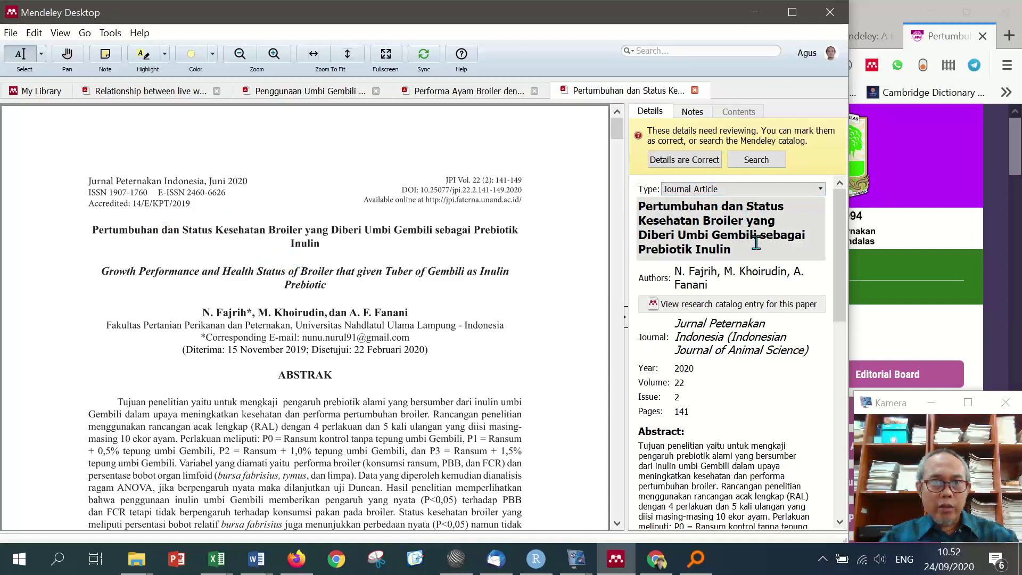
# Check the article's authors and shorten its journal name to "Jurnal Peternakan Indonesia" by removing the English name in parentheses.
pyautogui.click(776, 282)
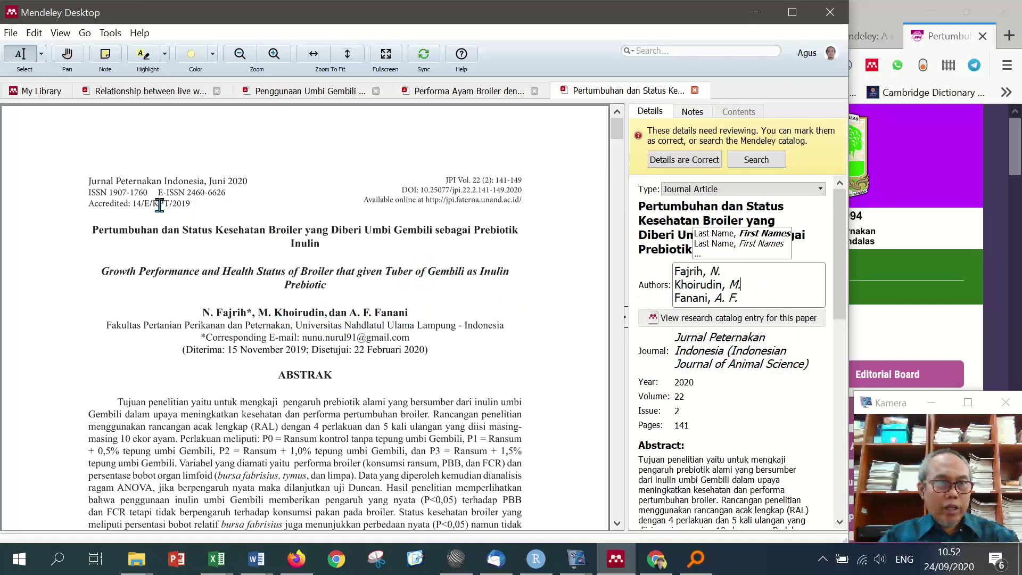
pyautogui.click(743, 353)
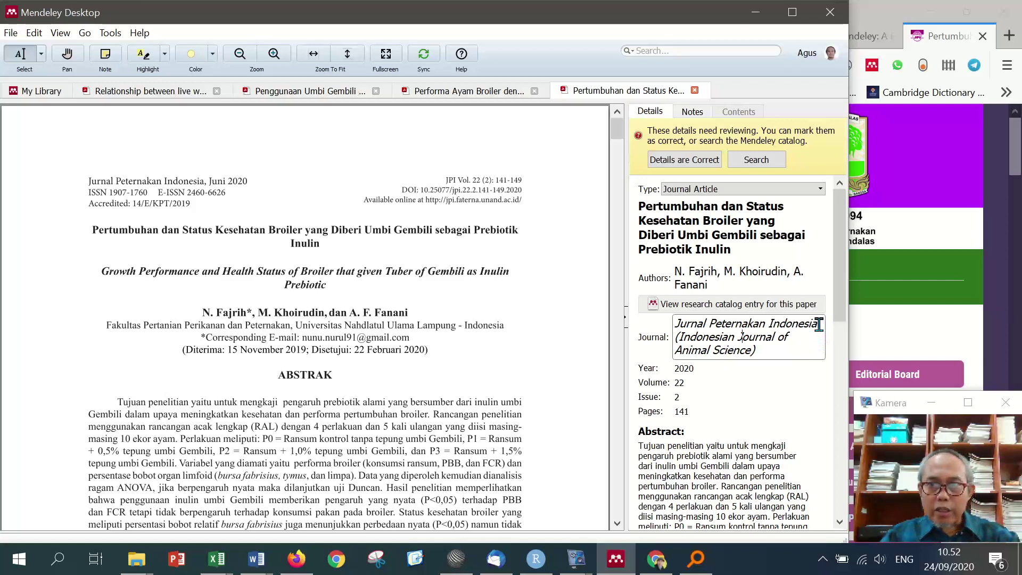
pyautogui.moveTo(819, 324); pyautogui.dragTo(825, 355)
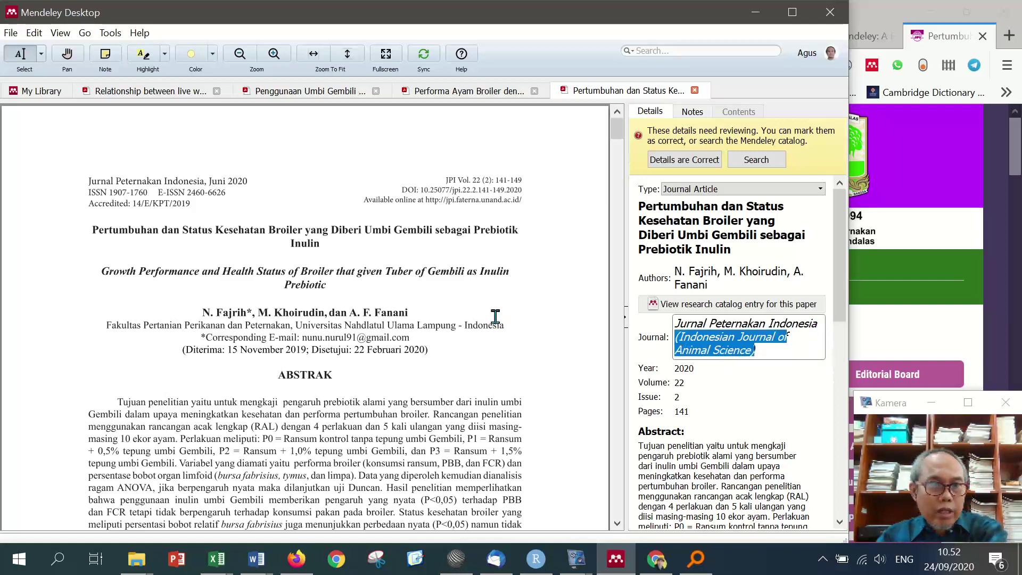
pyautogui.scroll(-5, 495, 316)
pyautogui.scroll(5, 496, 316)
pyautogui.press('BackSpace')
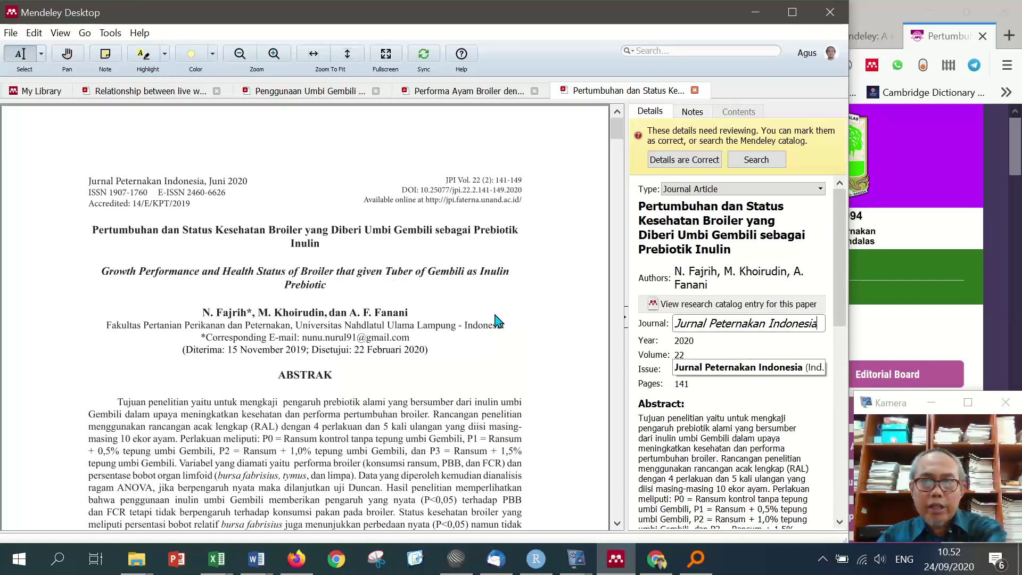
# Compare the article's year, volume and issue with the PDF header, and set its pages to 141-149.
pyautogui.click(690, 340)
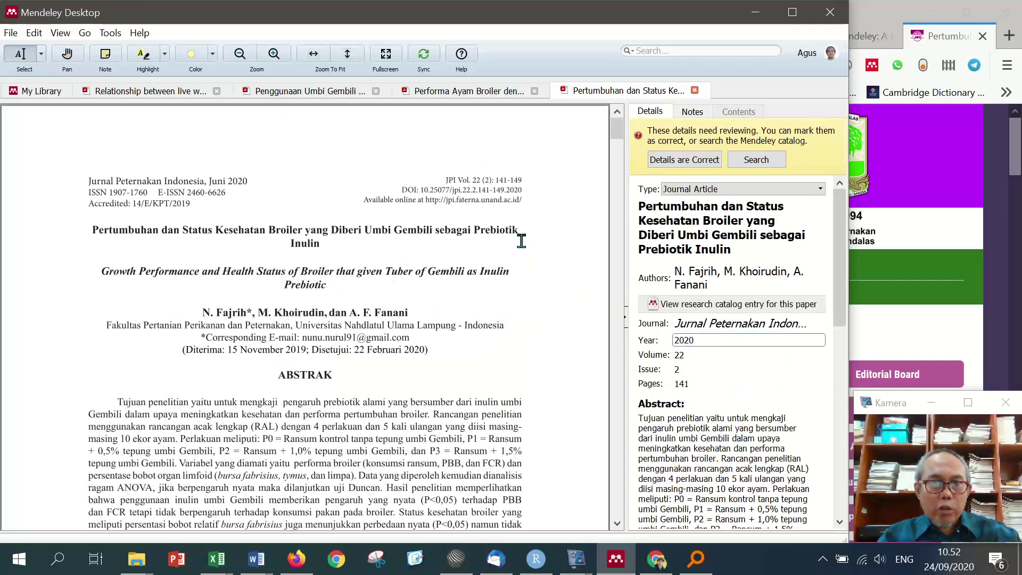
pyautogui.doubleClick(238, 182)
pyautogui.click(699, 355)
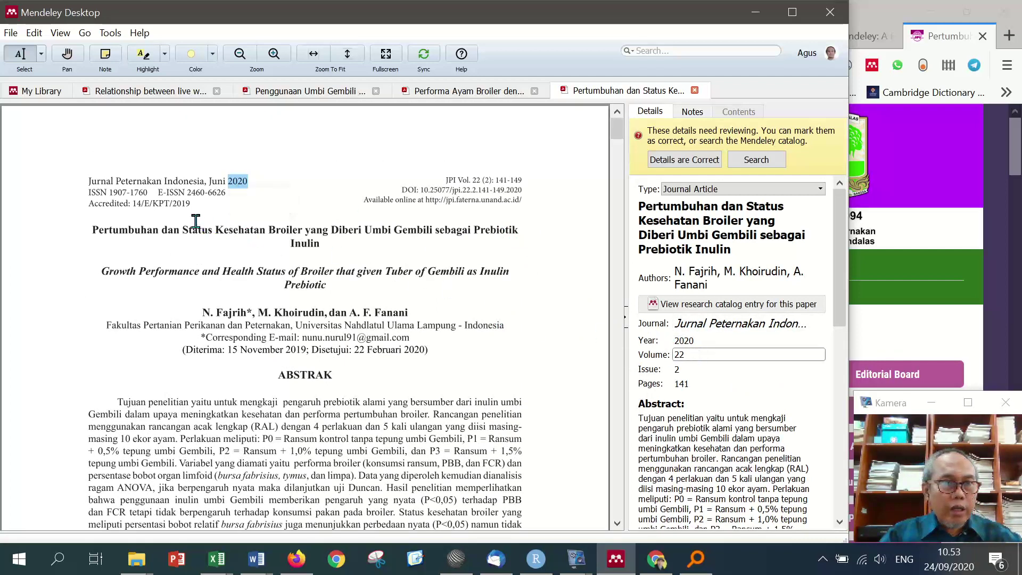
pyautogui.doubleClick(488, 181)
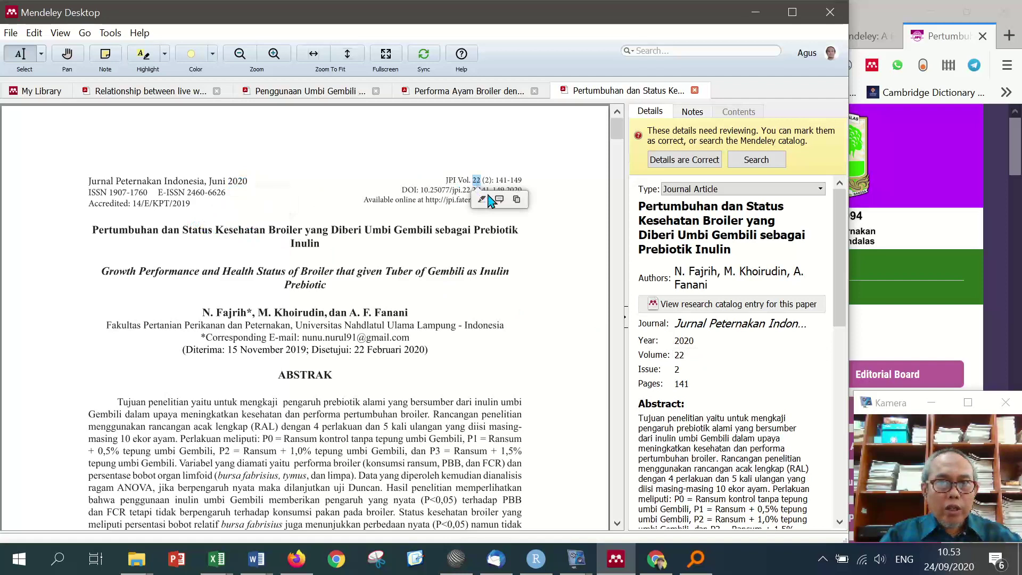
pyautogui.click(694, 368)
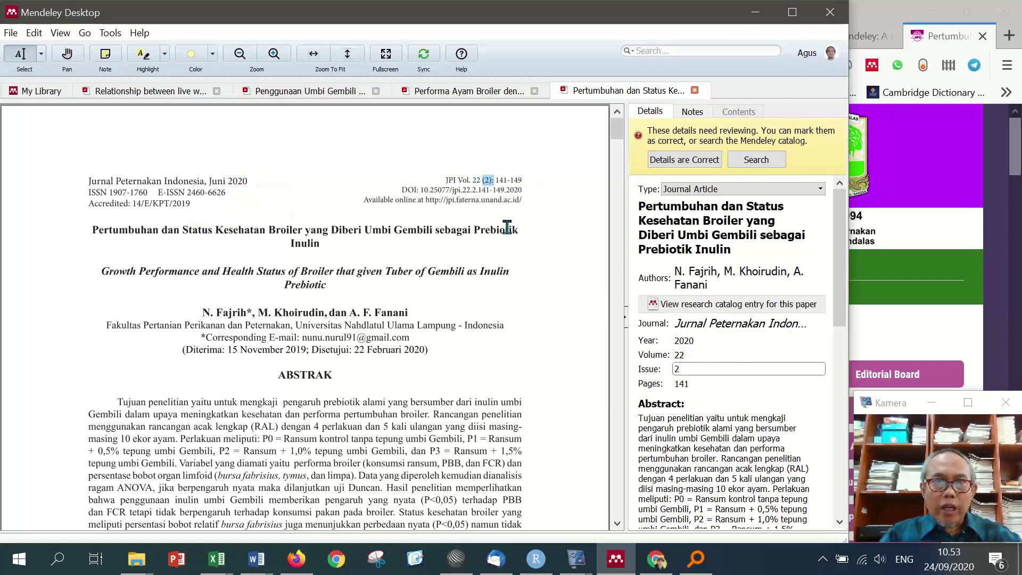
pyautogui.click(723, 384)
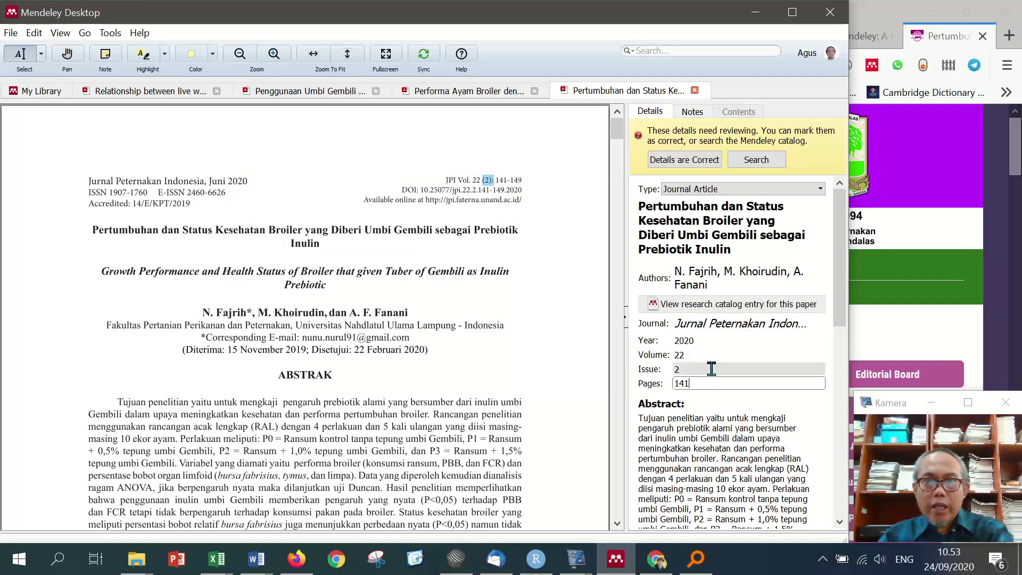
pyautogui.write('-14')
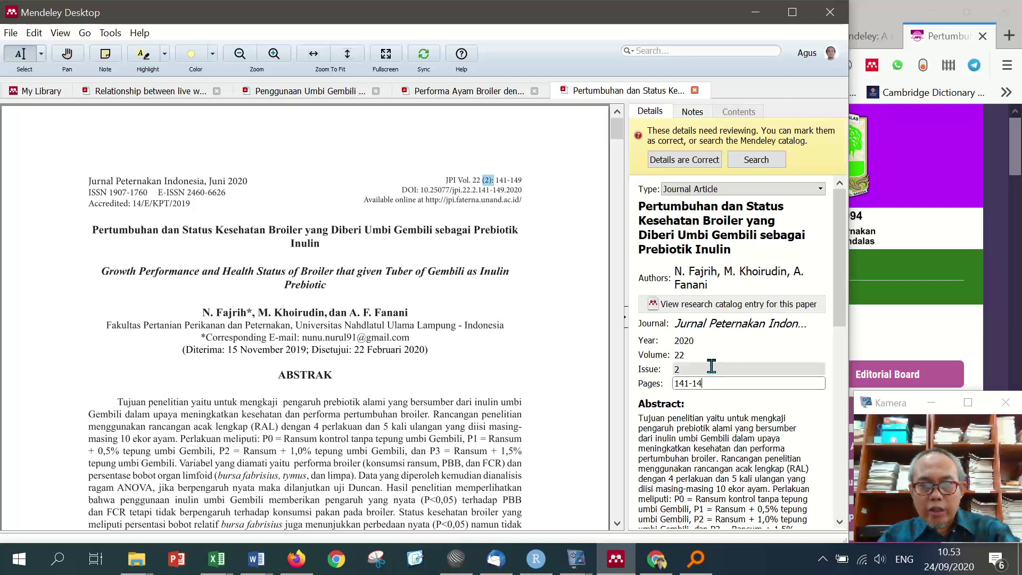
pyautogui.write('9')
pyautogui.click(570, 320)
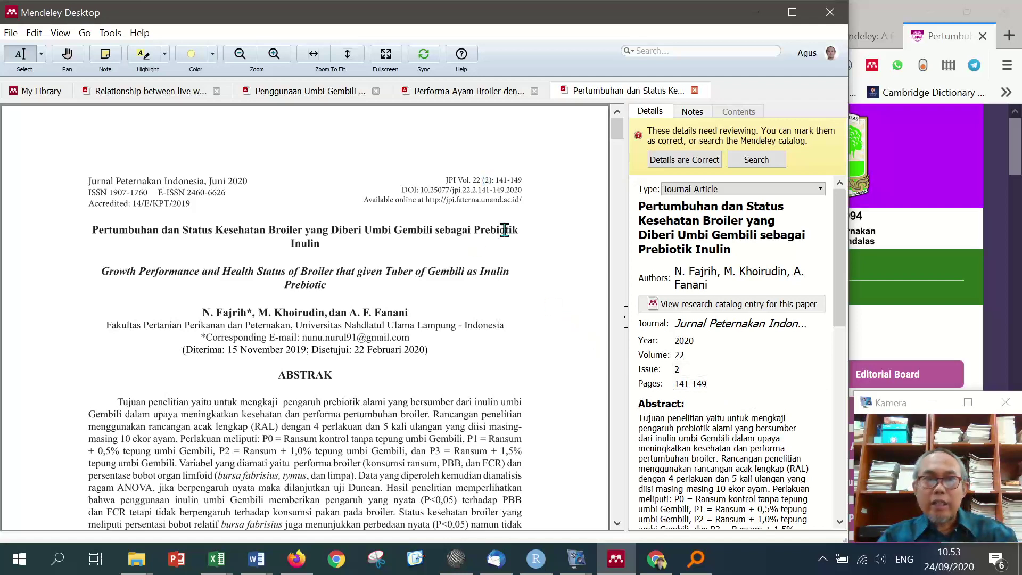
pyautogui.scroll(-1, 499, 254)
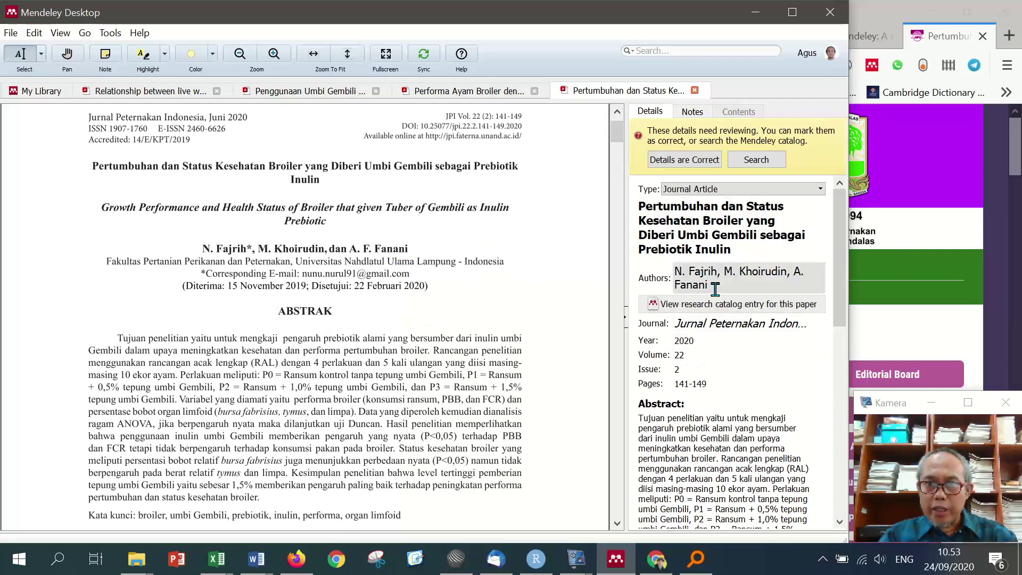
# Minimize Mendeley Desktop and Firefox, switch to Document2 in Word, and display the Mendeley citation tools.
pyautogui.click(756, 13)
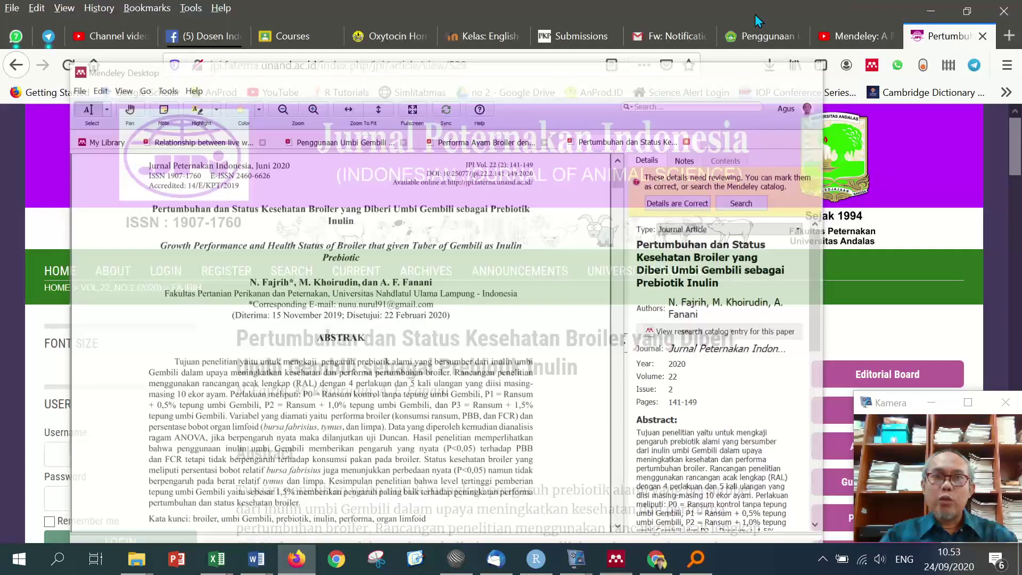
pyautogui.click(931, 10)
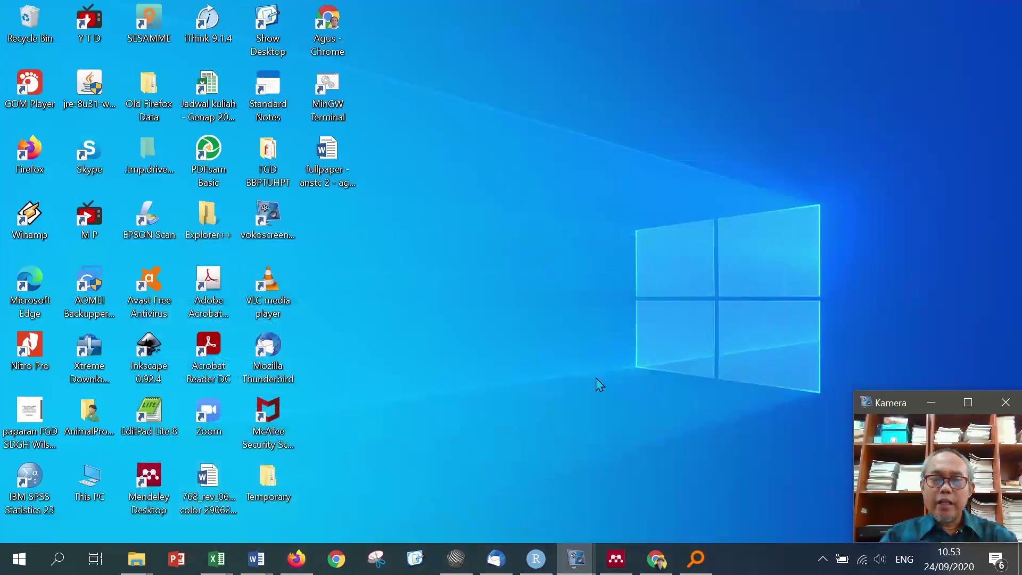
pyautogui.click(259, 564)
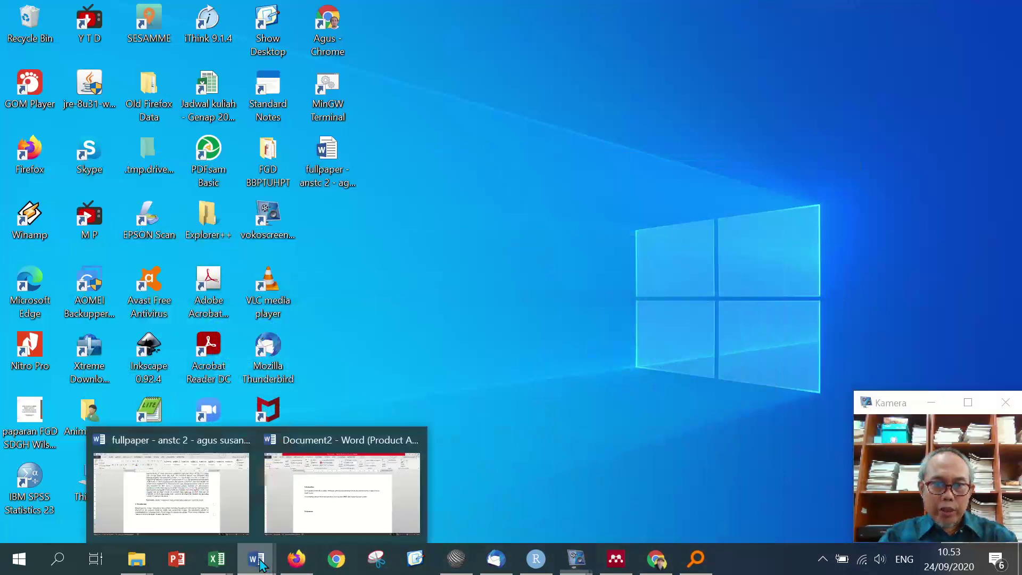
pyautogui.click(343, 498)
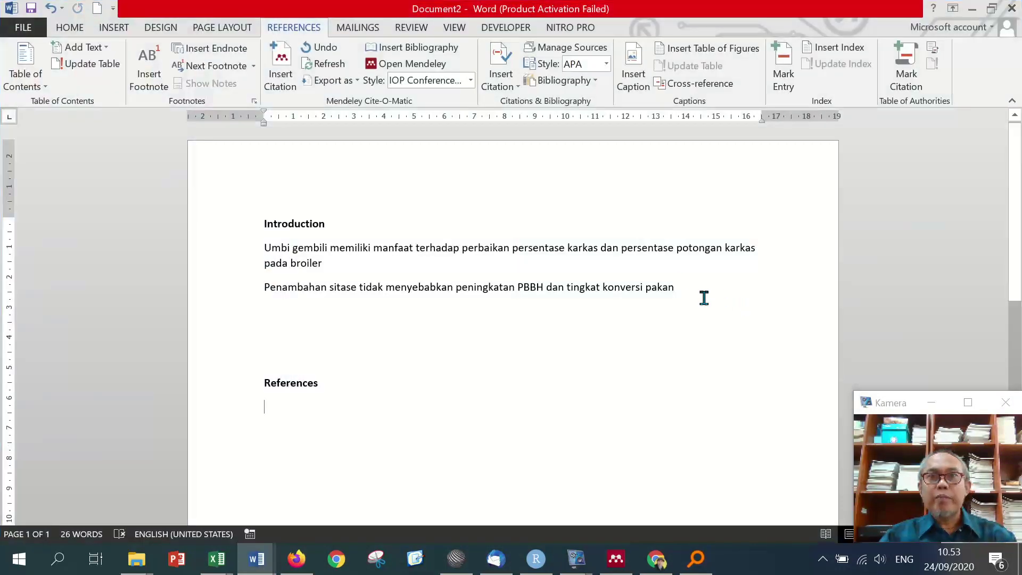
pyautogui.click(70, 29)
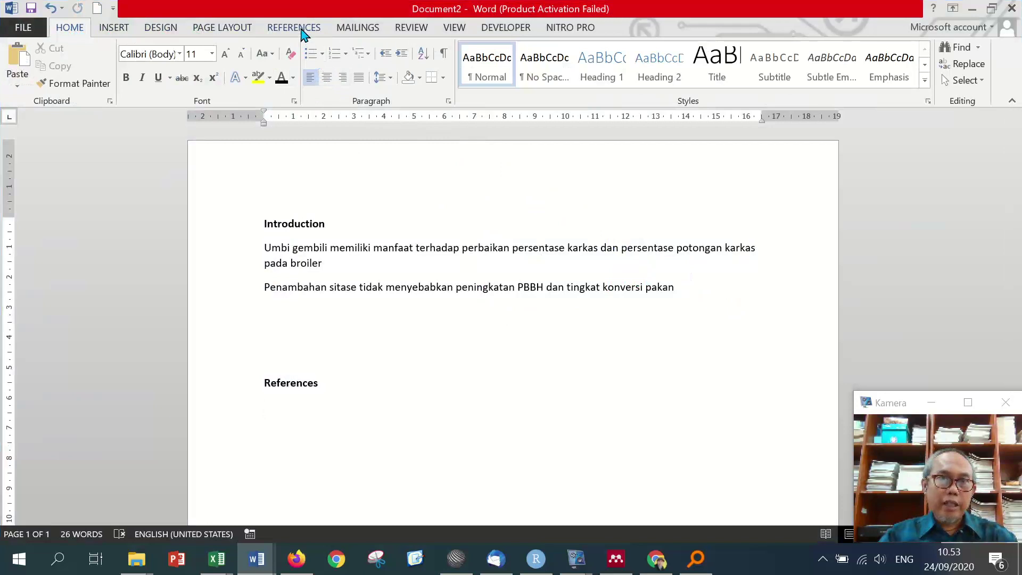
pyautogui.click(301, 32)
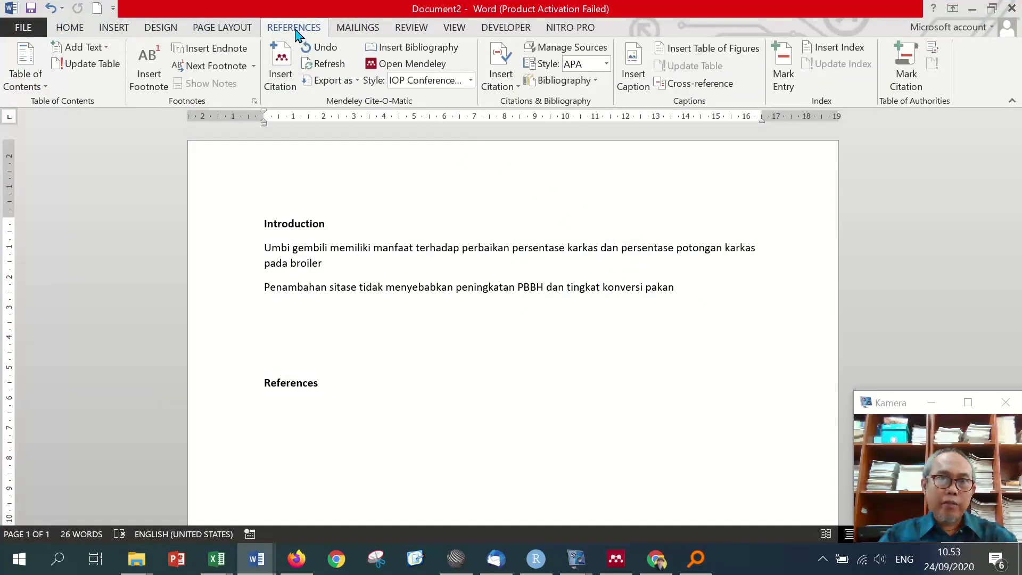